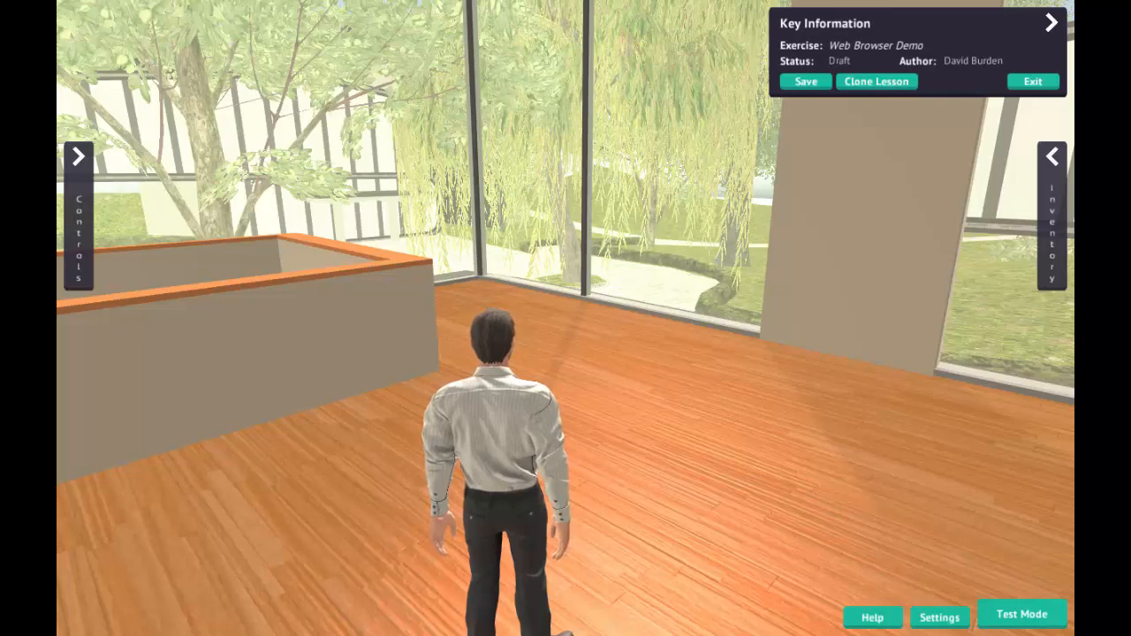
- Place a Flat Screen from the Default Props in front of the avatar facing the windows and adjust its position
key(Right)
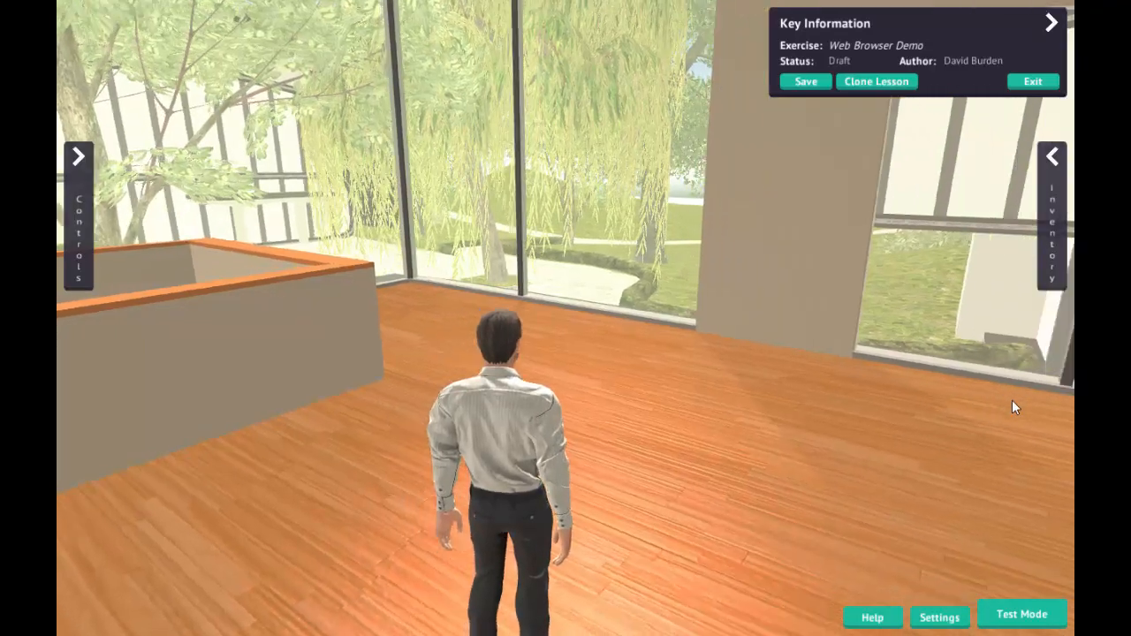
key(Right)
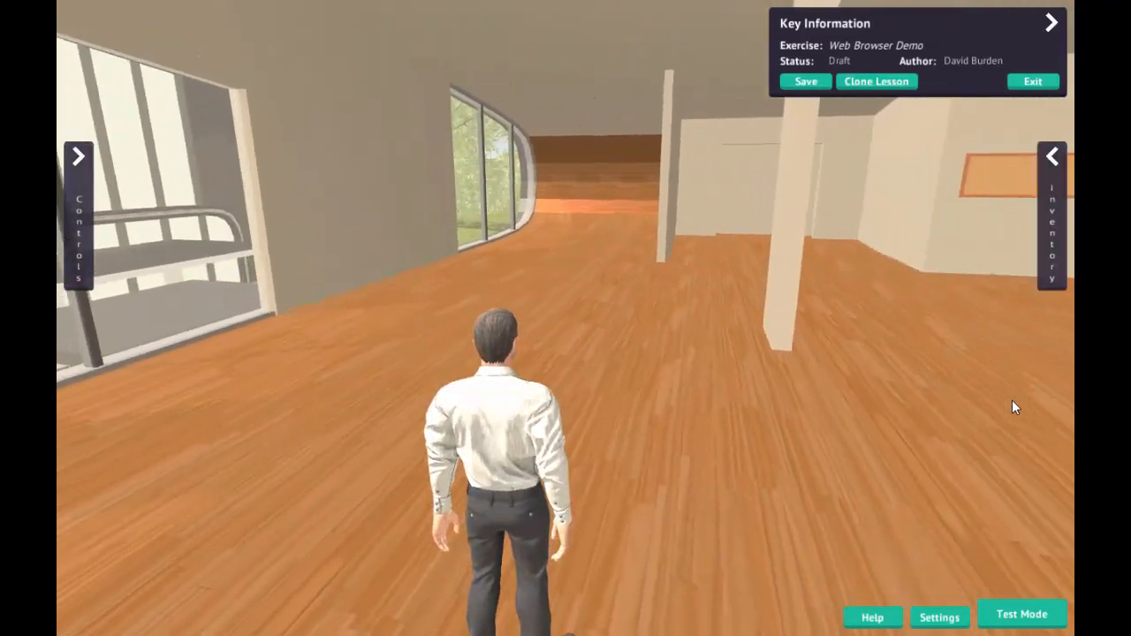
key(Left)
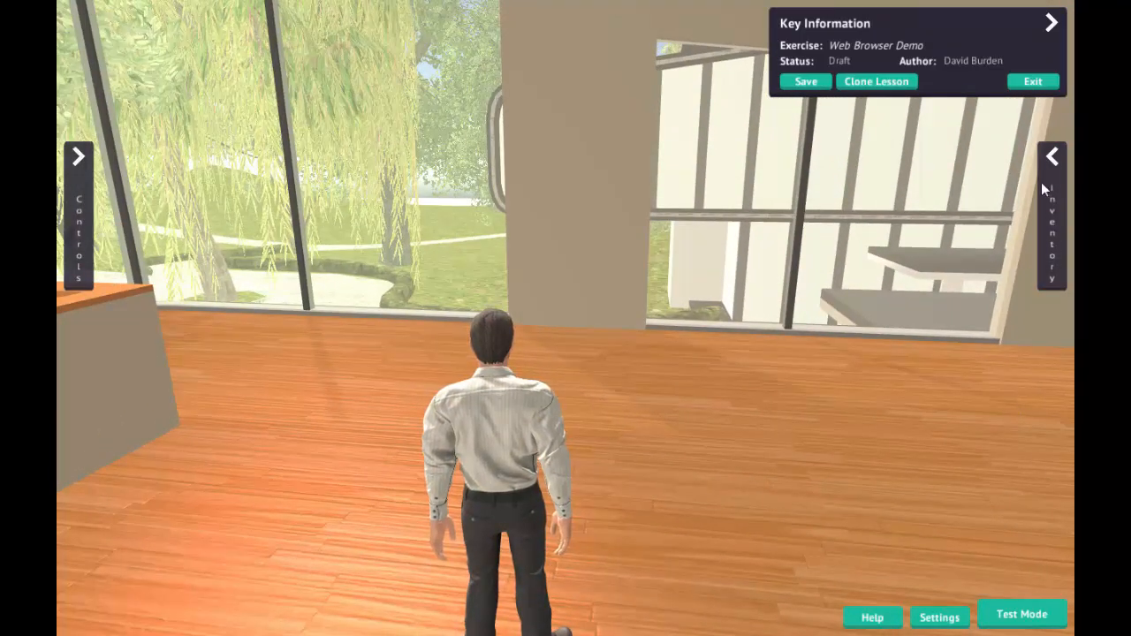
click(1051, 159)
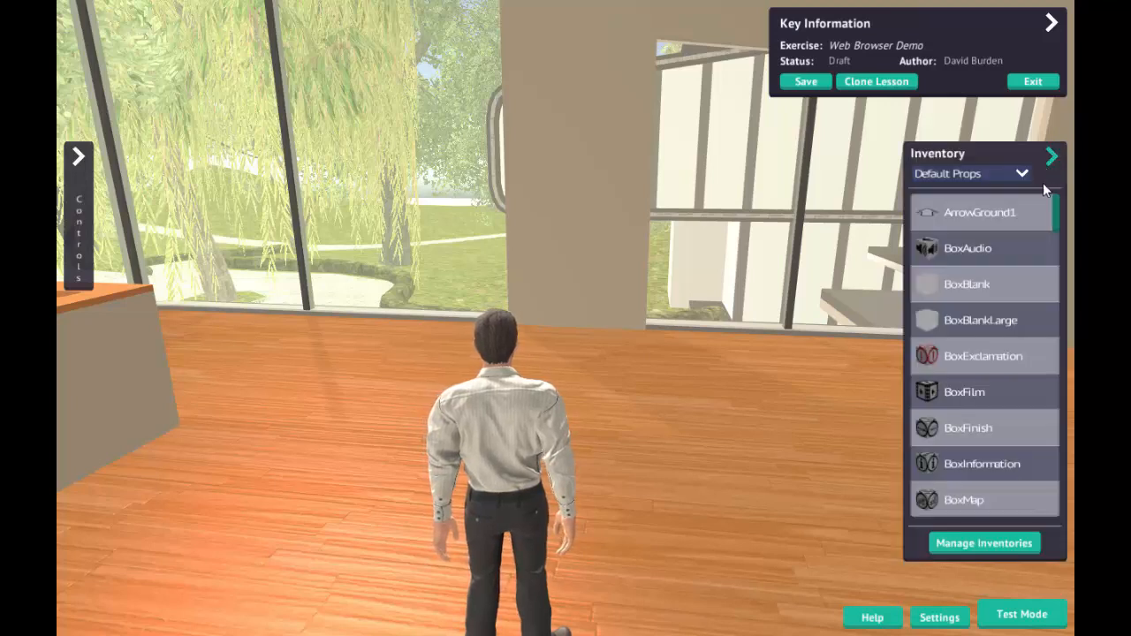
drag(1058, 207, 1053, 349)
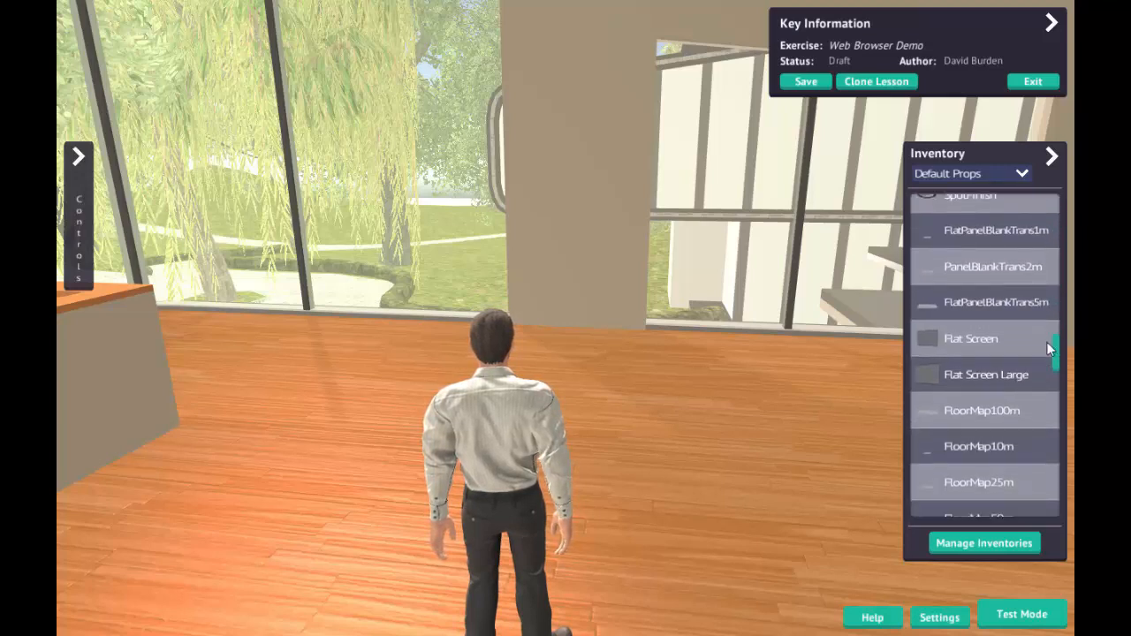
click(947, 341)
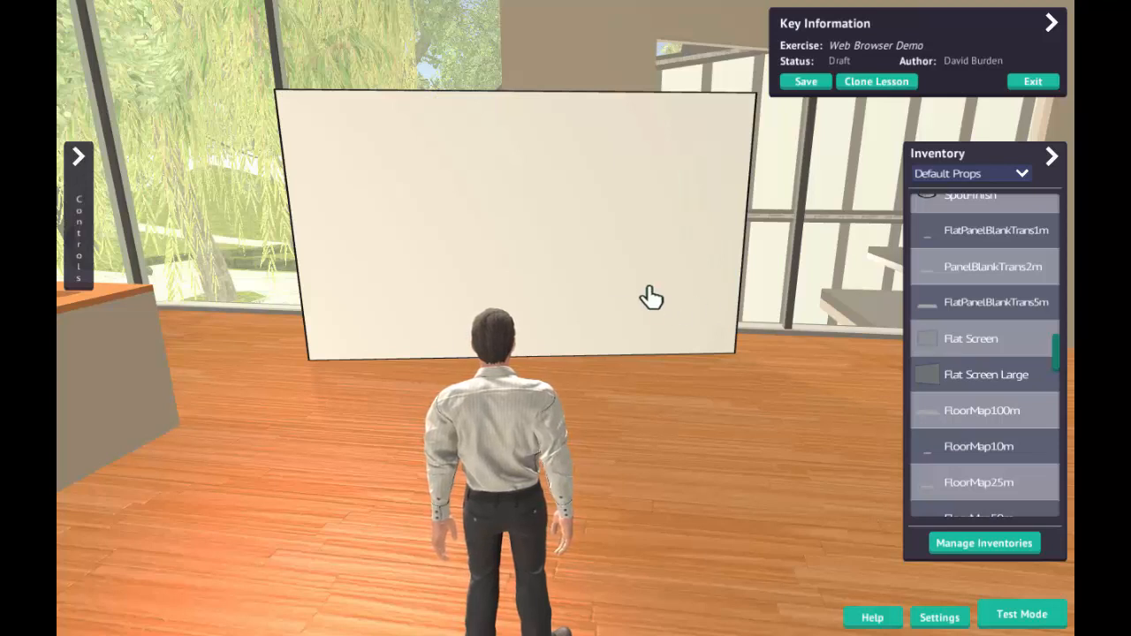
drag(601, 267, 615, 252)
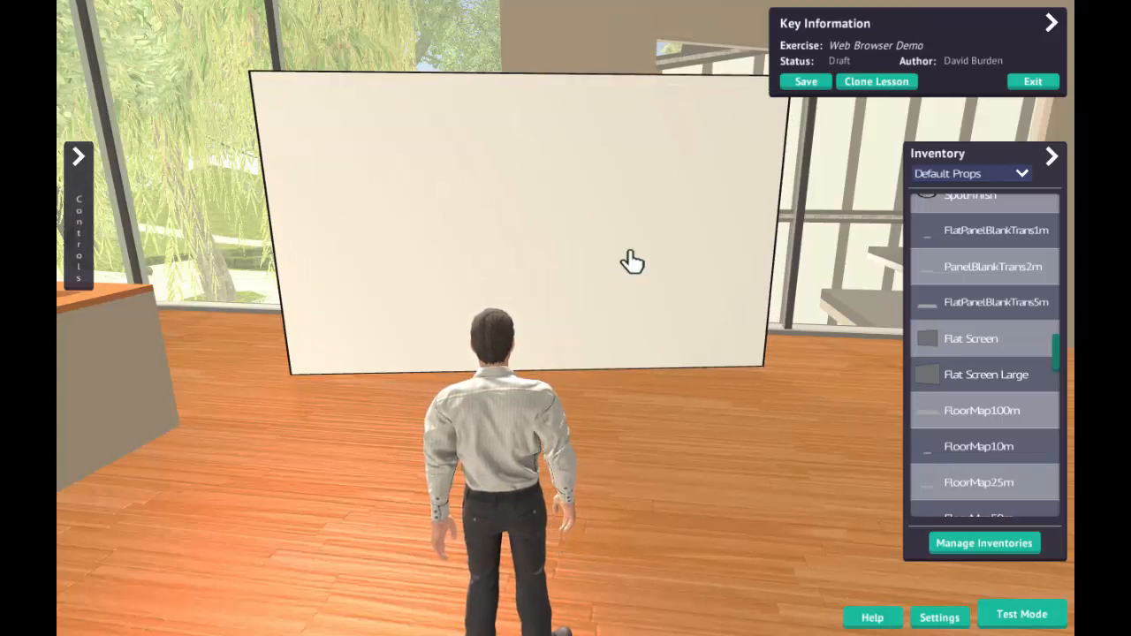
- Attach the In-World Browser widget to the flat screen prop and save its behaviour
click(638, 279)
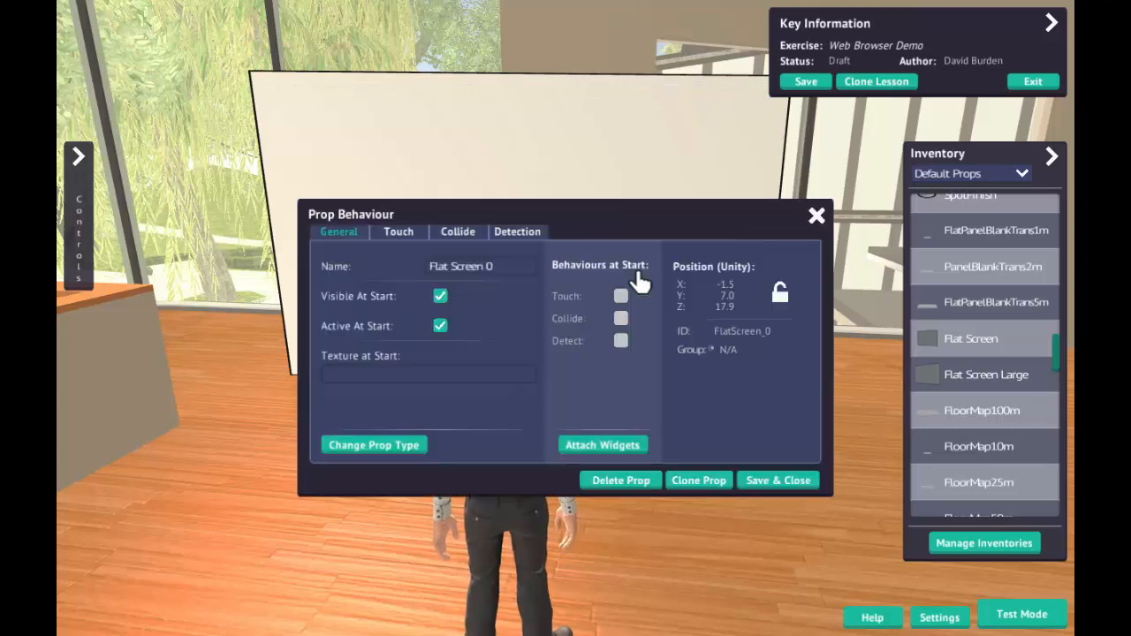
click(592, 445)
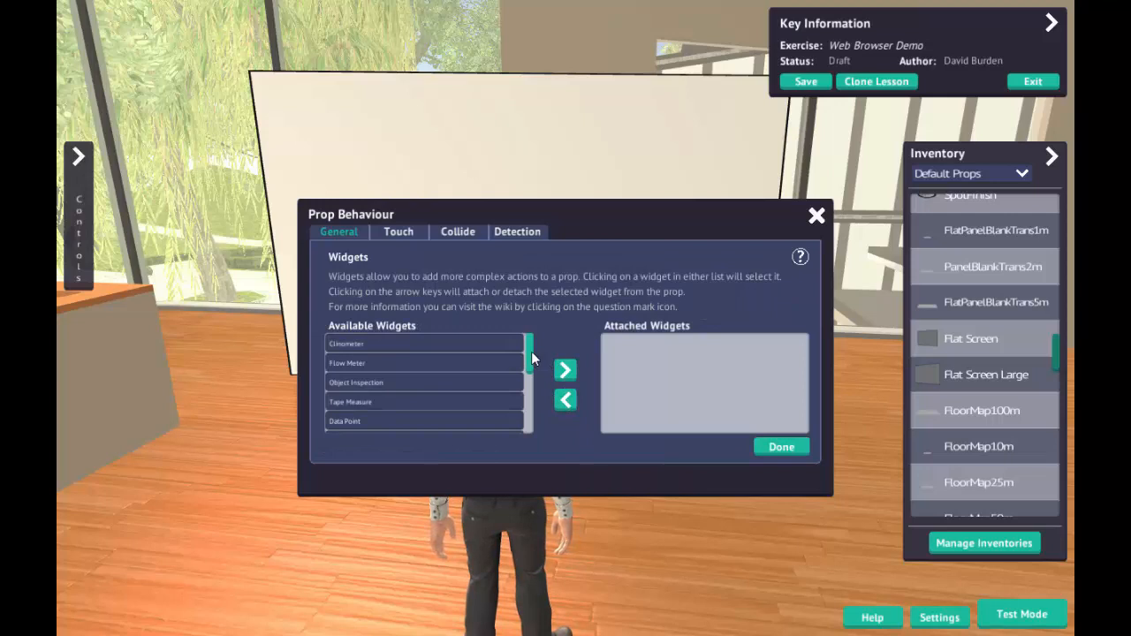
drag(532, 358, 534, 422)
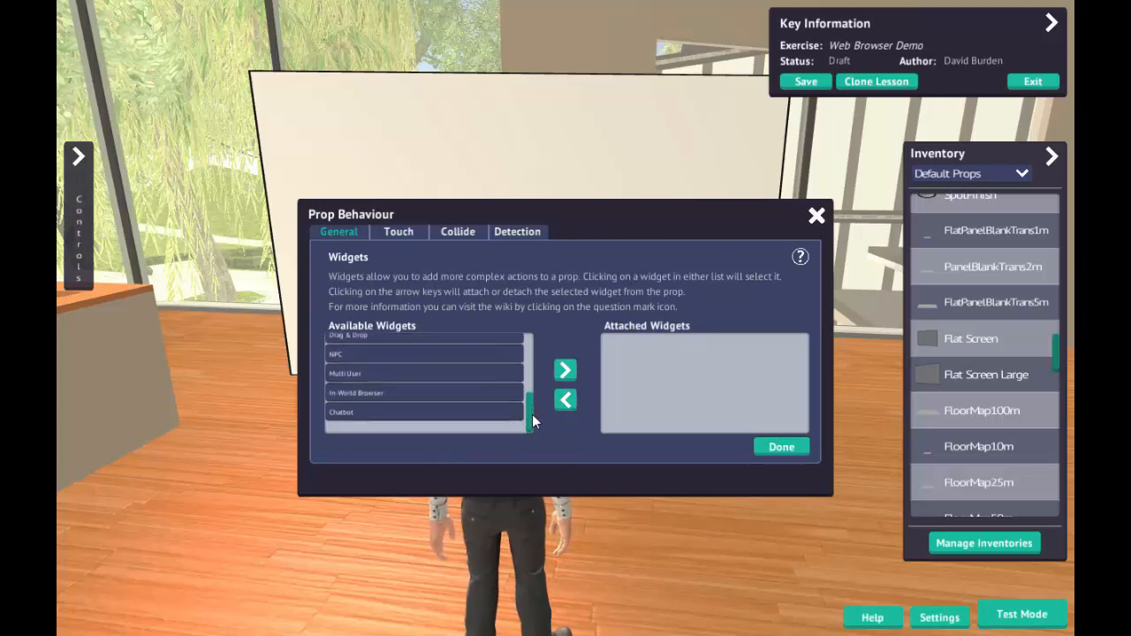
click(384, 394)
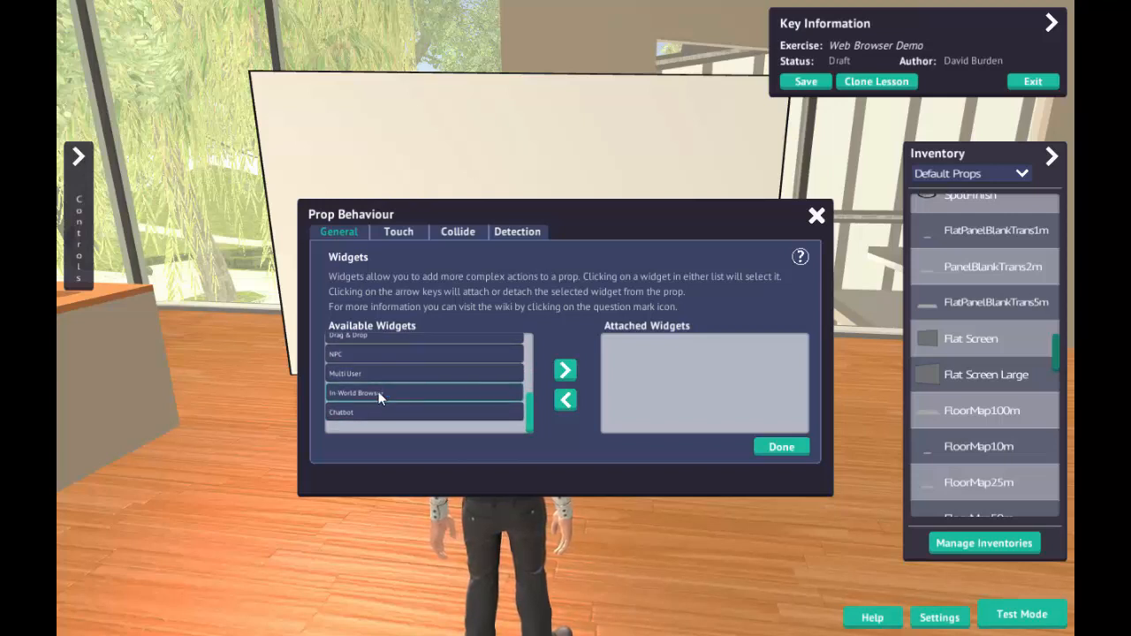
click(378, 394)
click(563, 371)
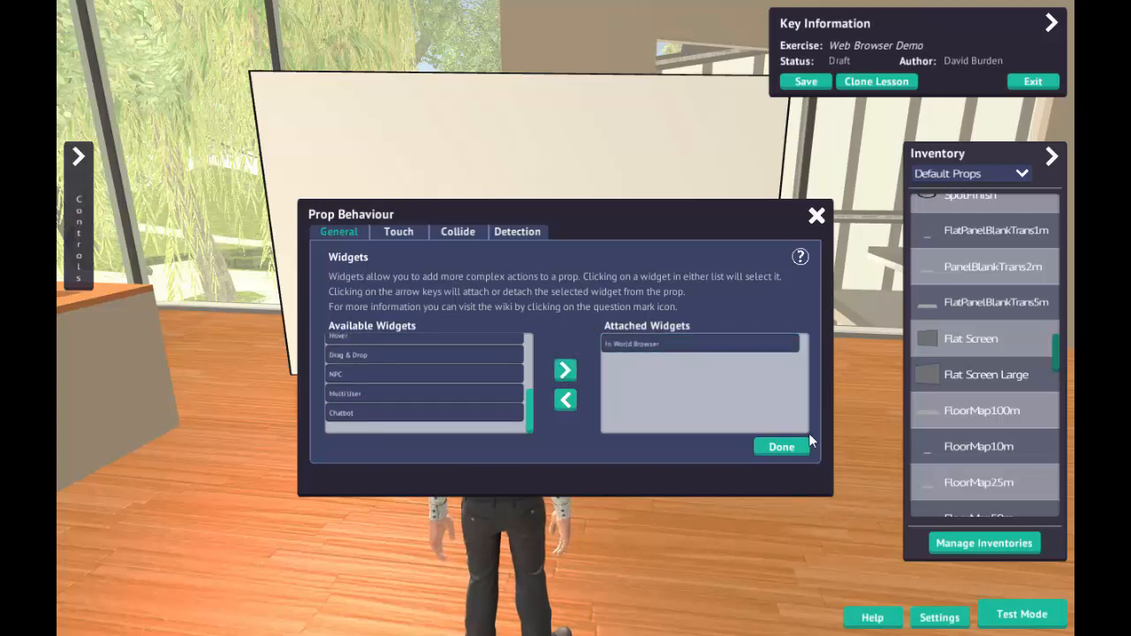
click(783, 447)
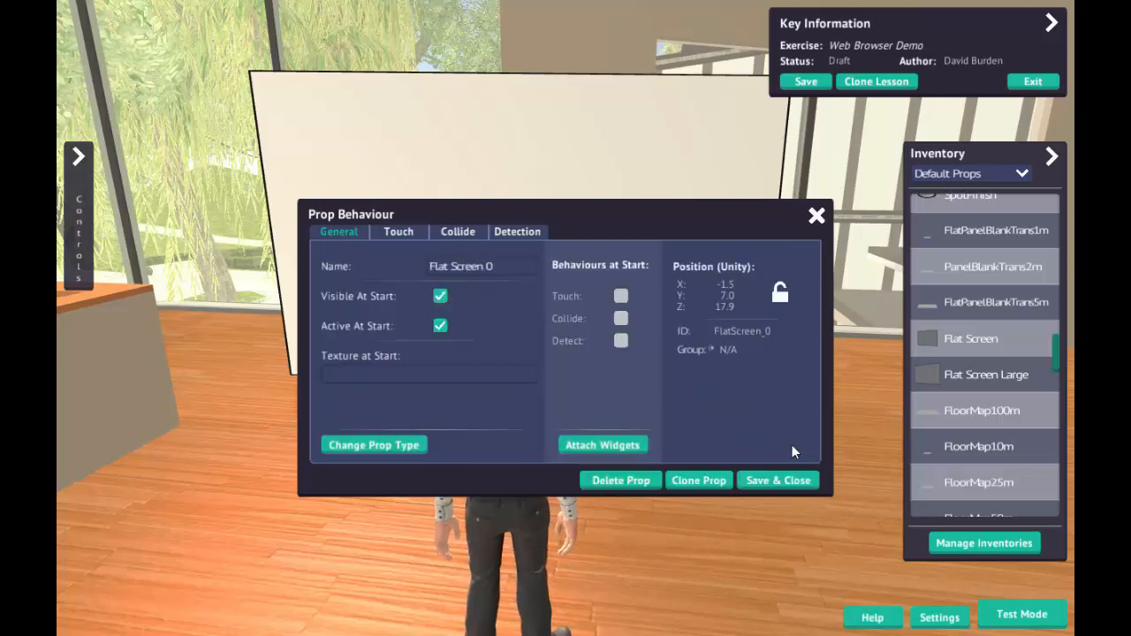
click(783, 477)
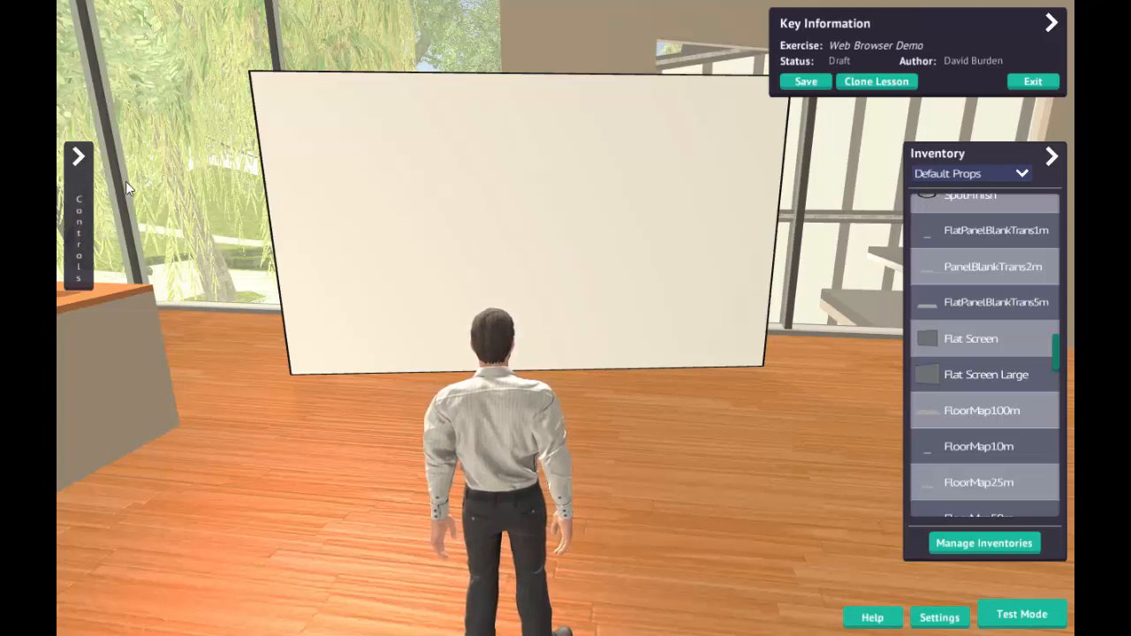
- Delete the existing SetHomepage and StartWidget actions from the Start system node
click(78, 158)
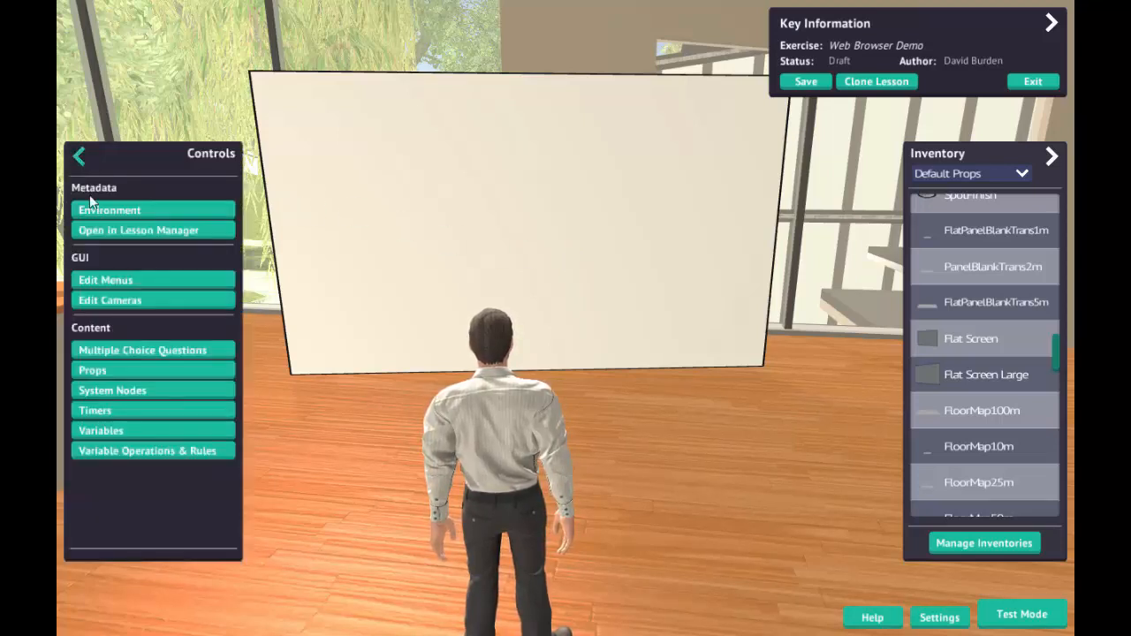
click(138, 391)
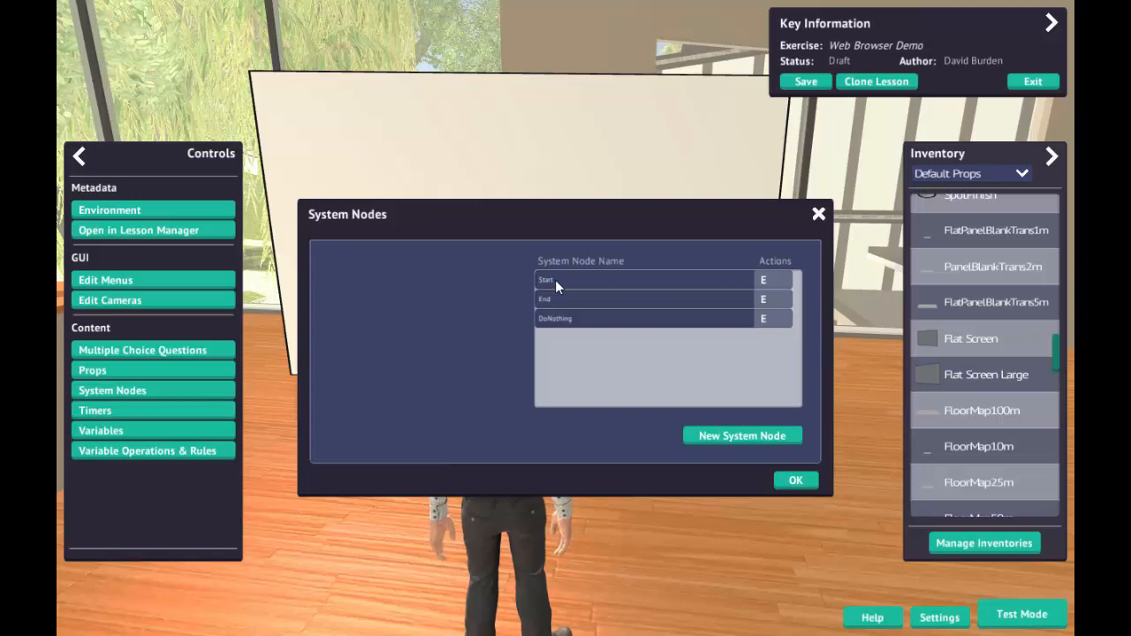
click(763, 281)
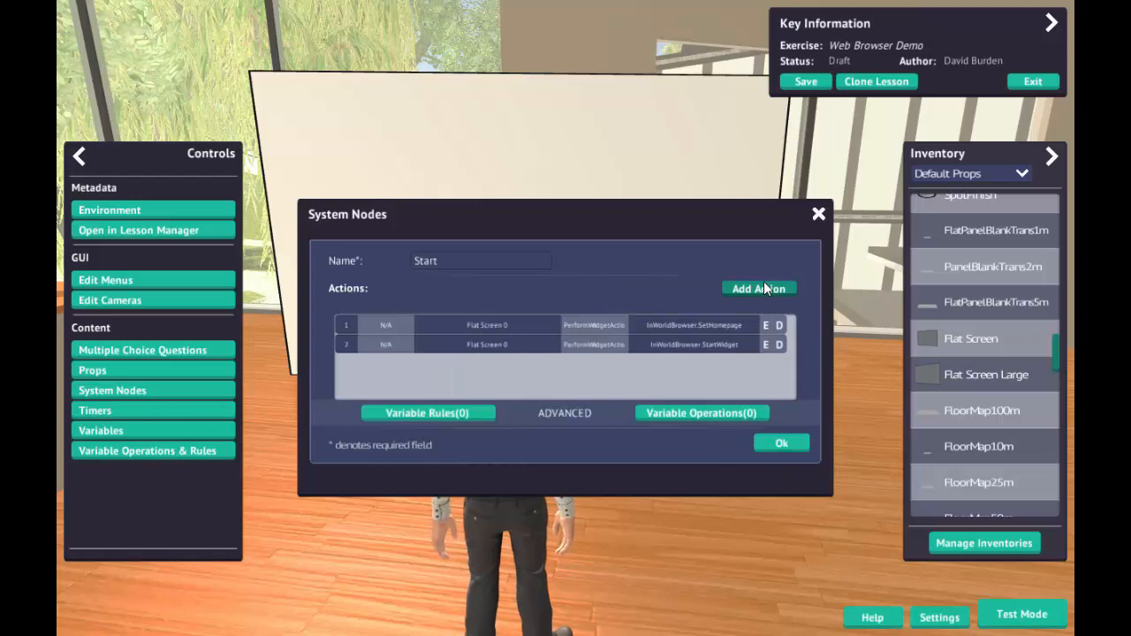
click(778, 325)
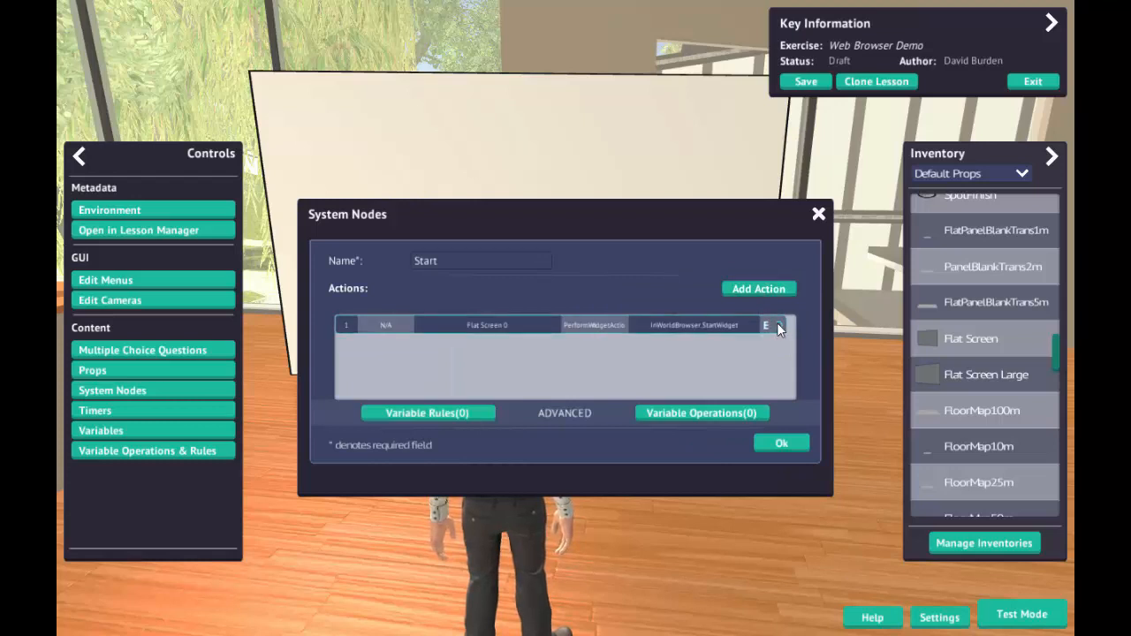
click(777, 325)
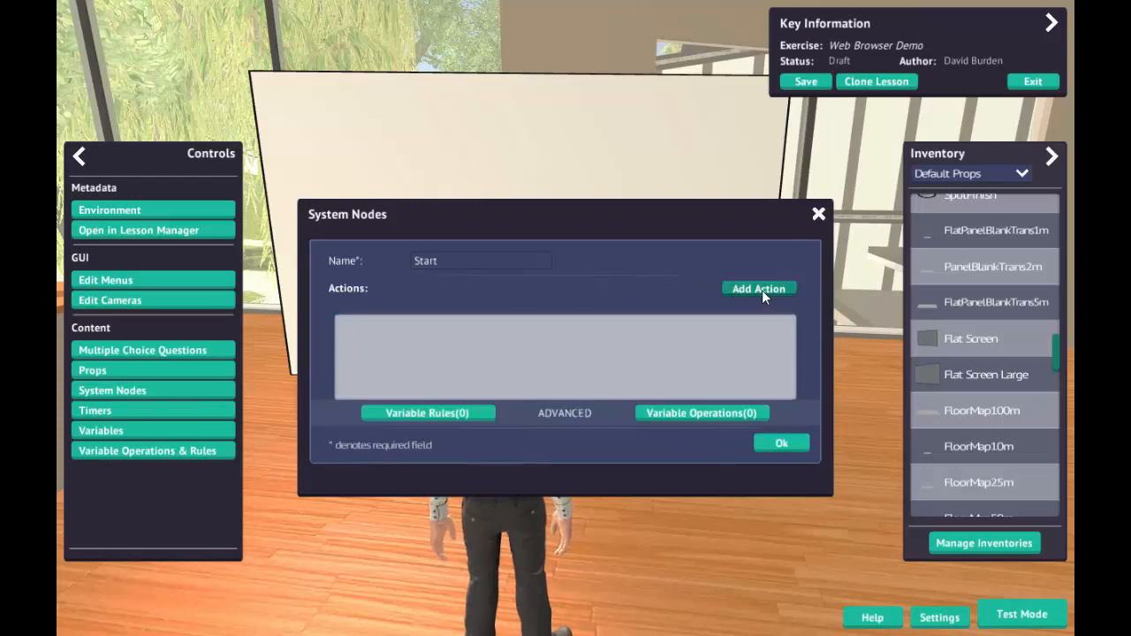
- Add an action to the Start node that targets the prop Flat Screen 0 with PerformWidgetAction
click(758, 289)
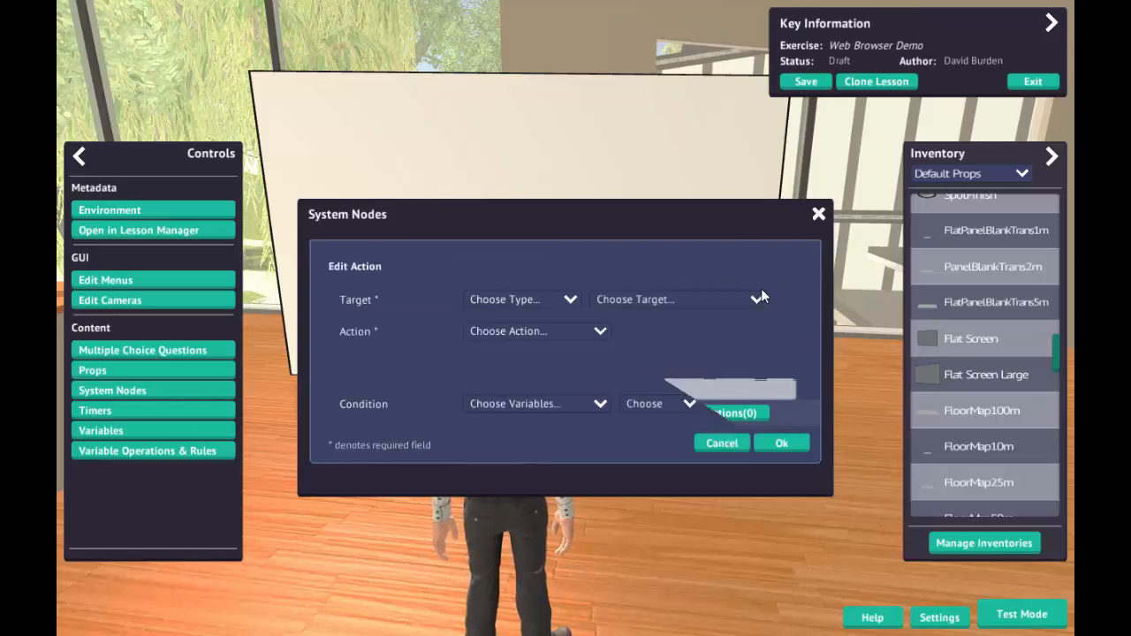
click(571, 298)
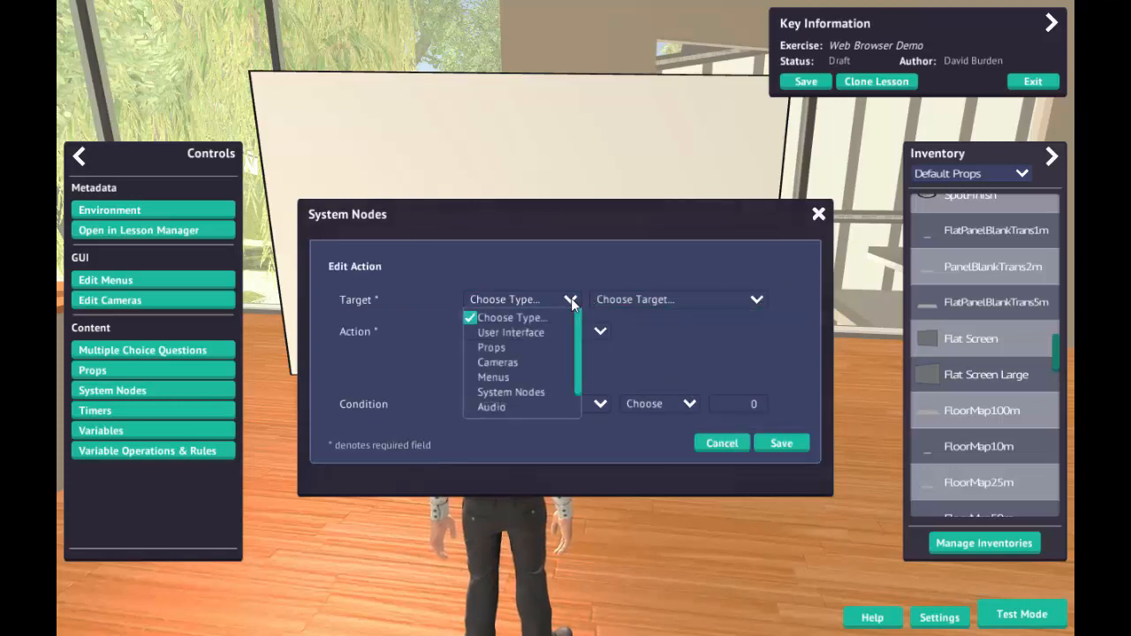
click(500, 347)
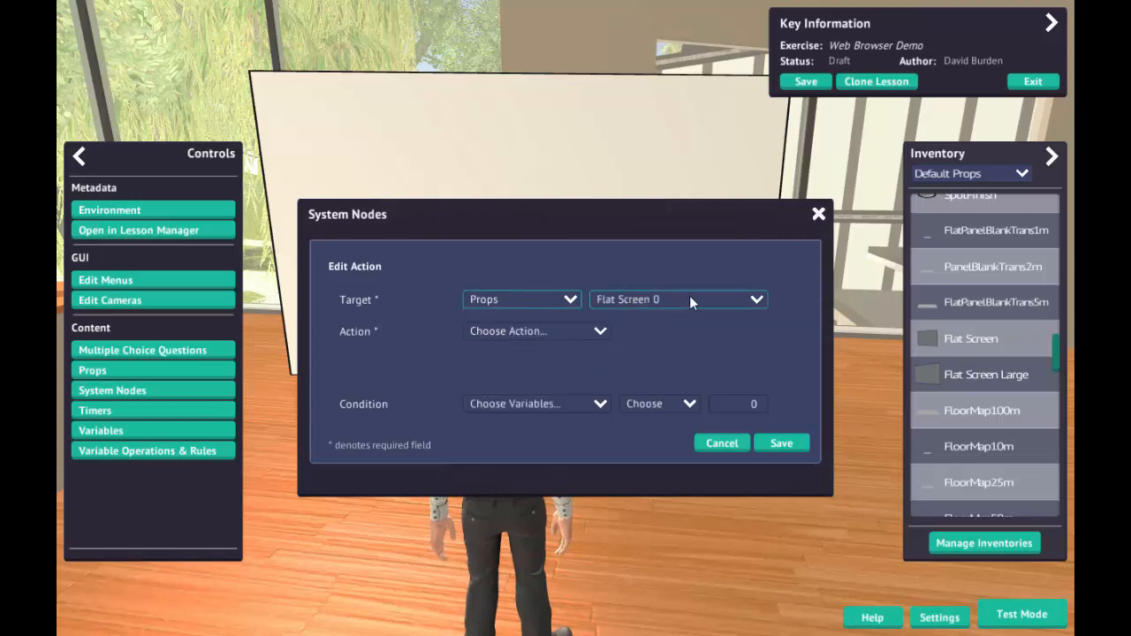
click(602, 332)
drag(607, 357, 607, 416)
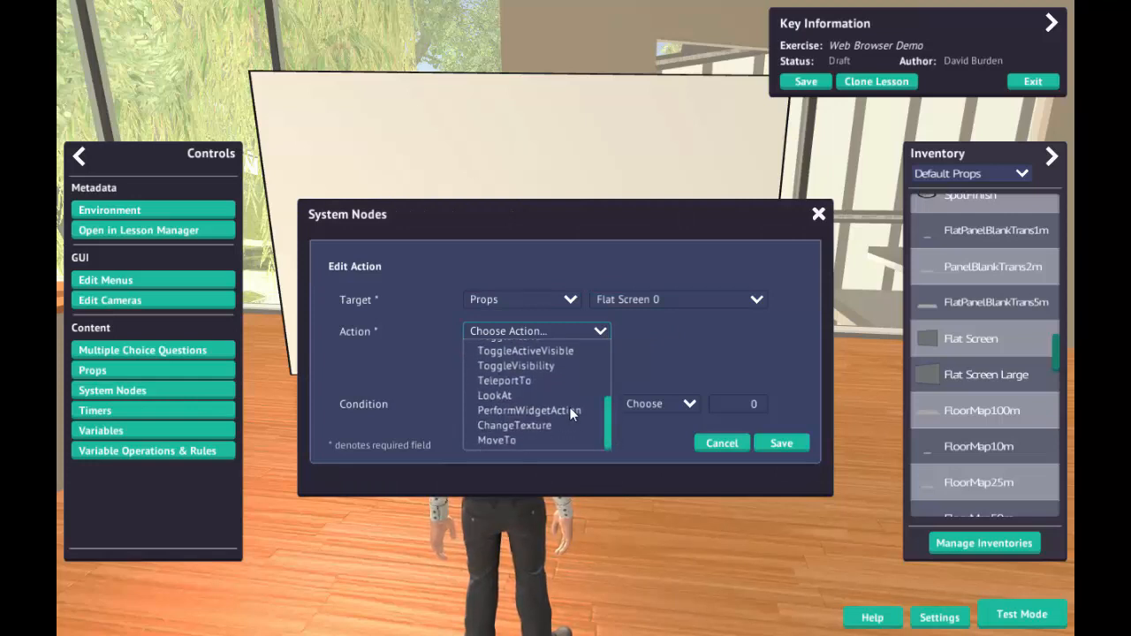
click(569, 409)
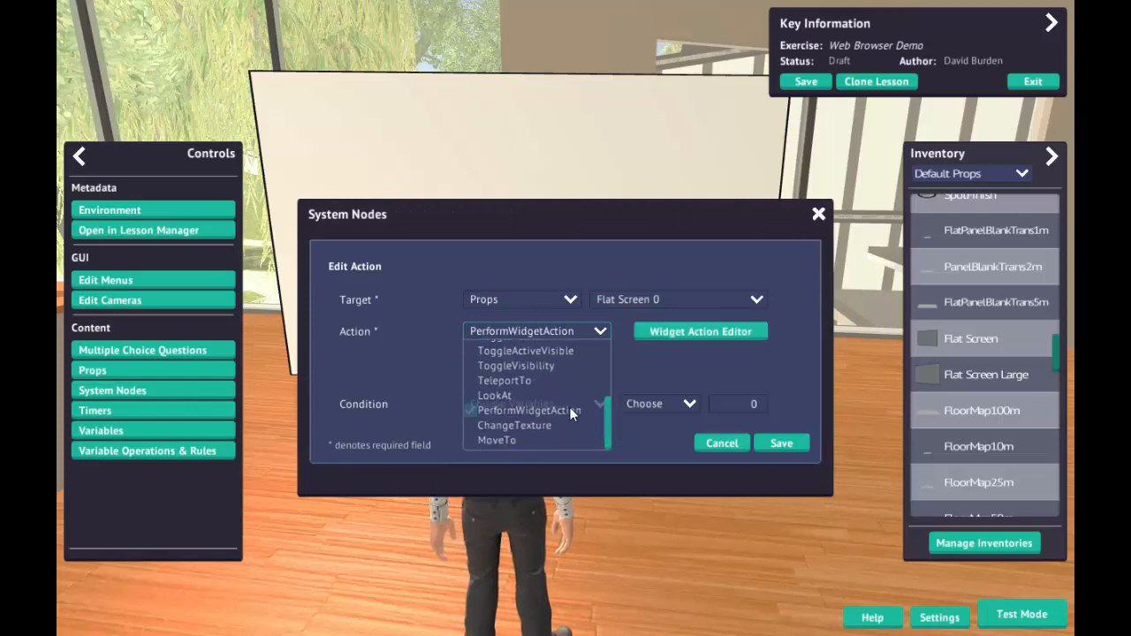
click(681, 332)
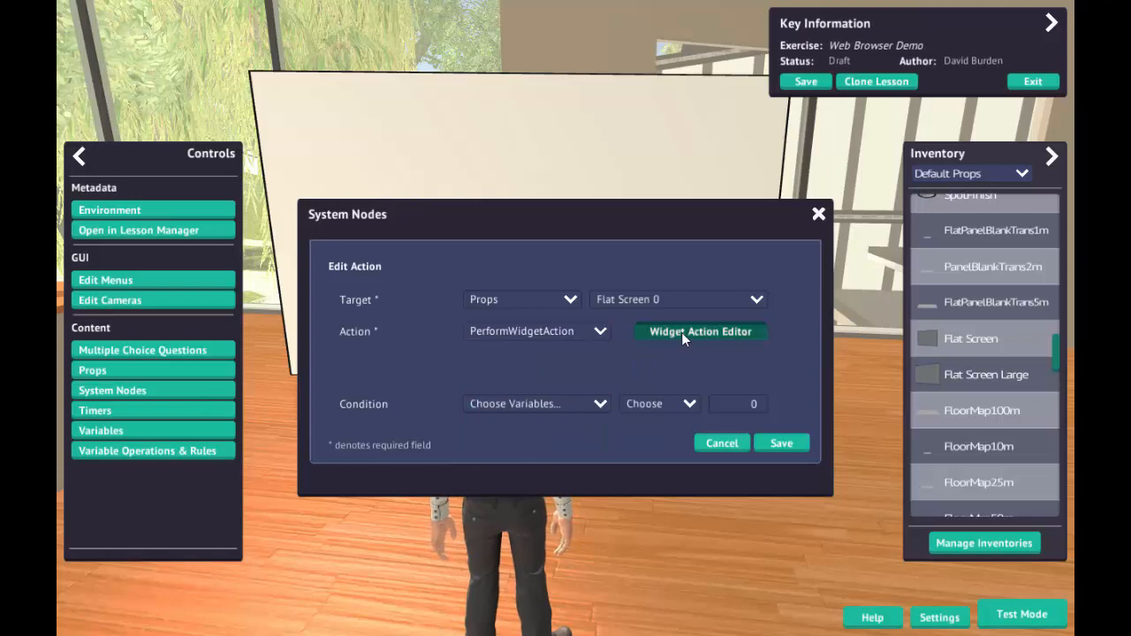
click(656, 329)
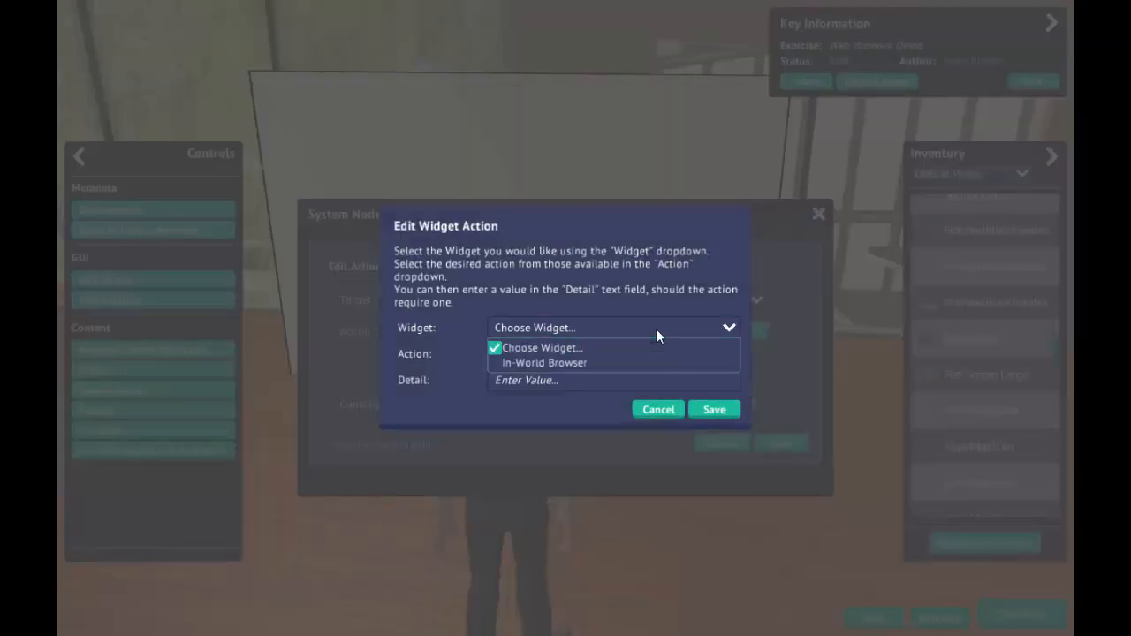
click(560, 363)
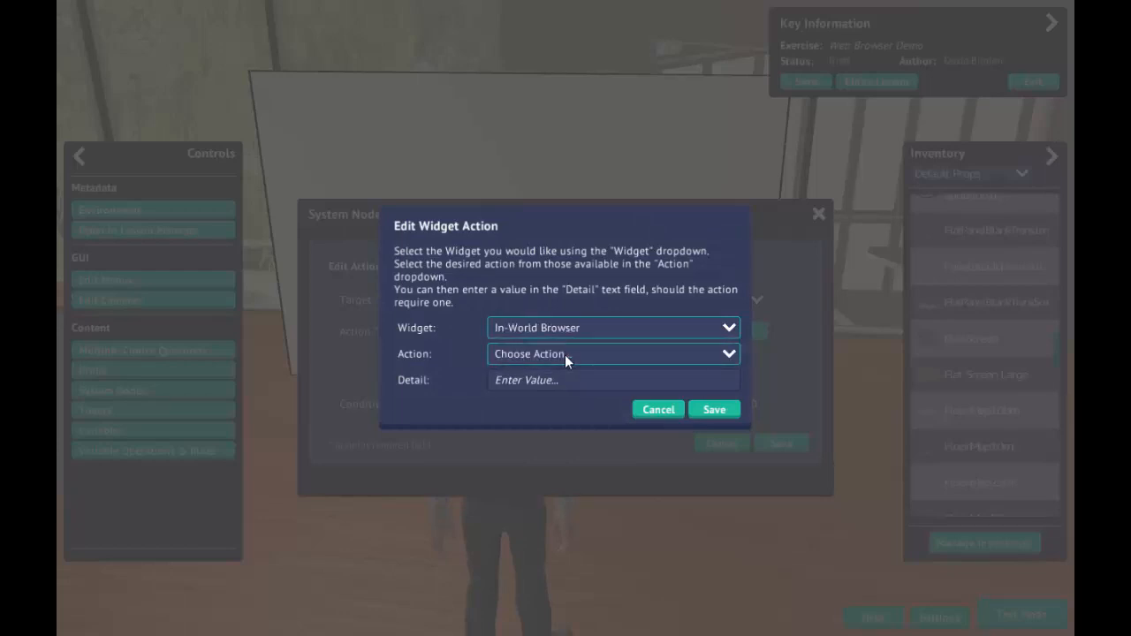
click(564, 353)
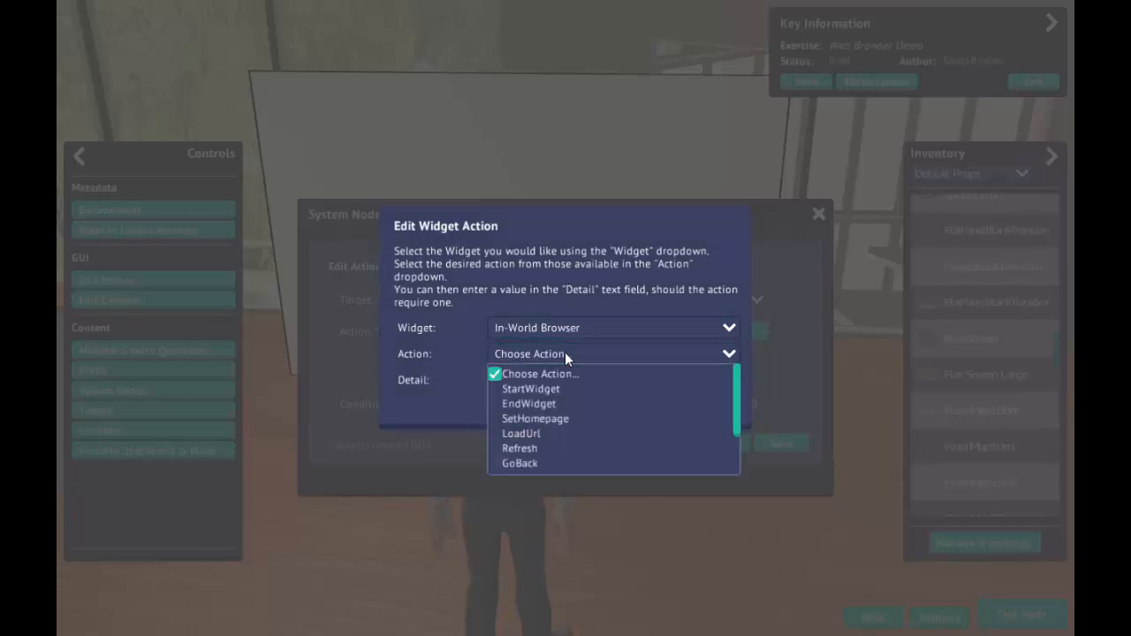
click(553, 419)
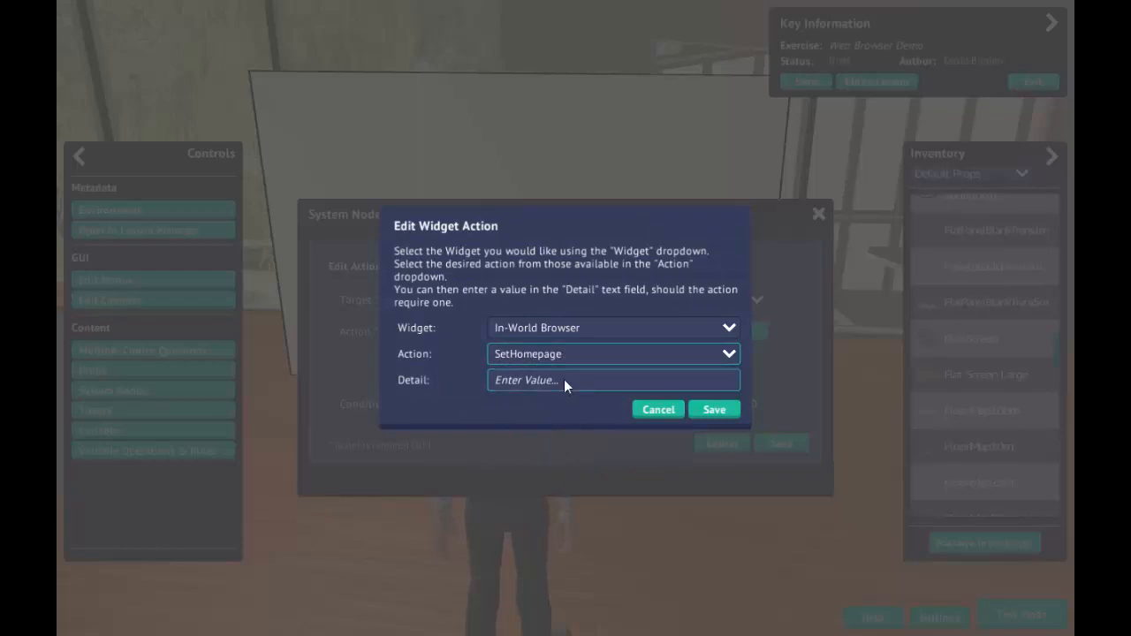
click(564, 379)
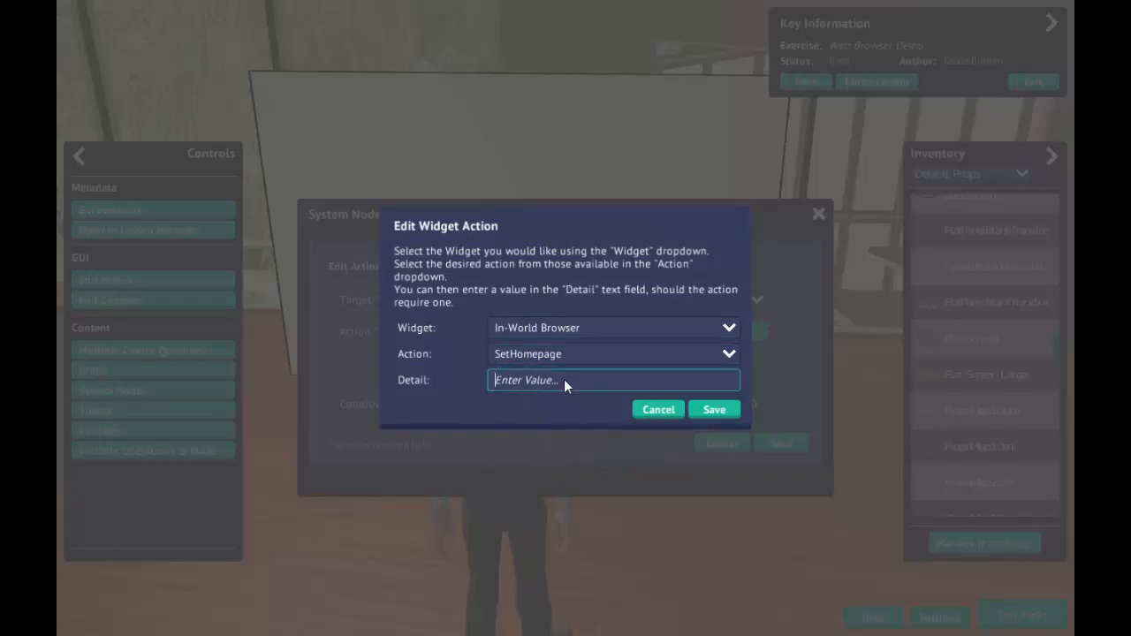
text(http://www.daden.co.uk)
click(714, 410)
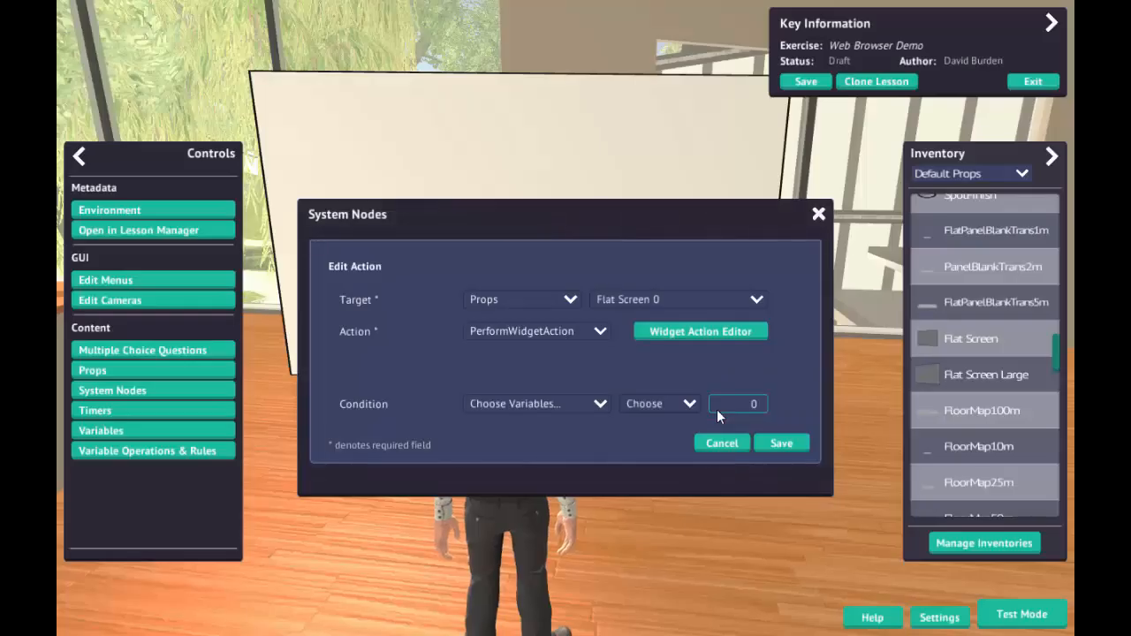
click(775, 443)
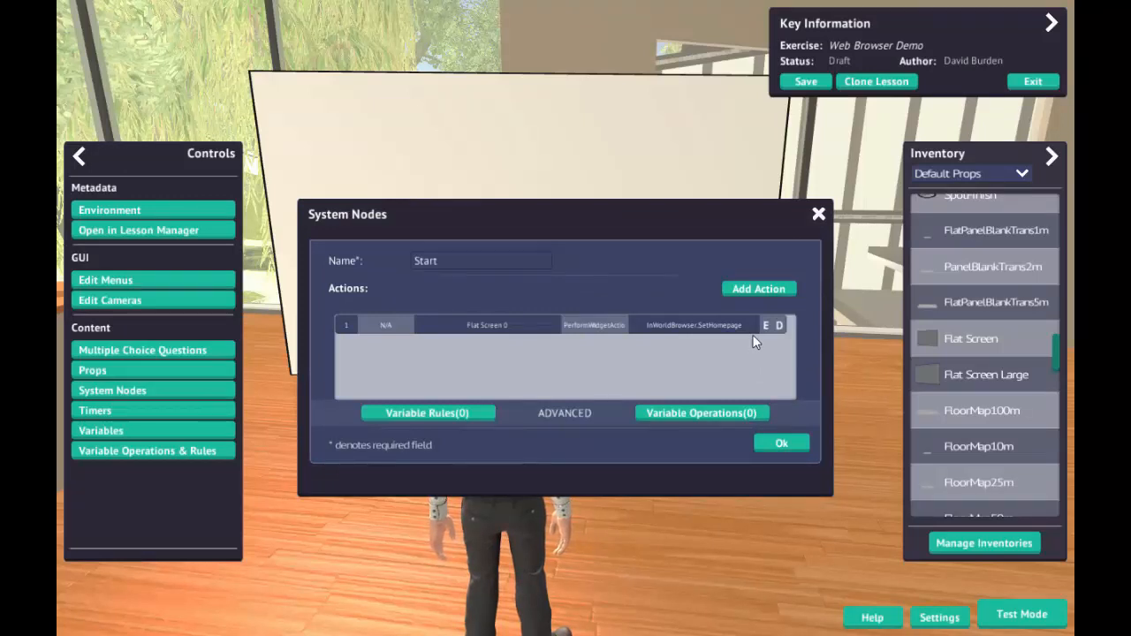
- Add a second action to the Start node that targets the prop Flat Screen 0 with PerformWidgetAction
click(756, 291)
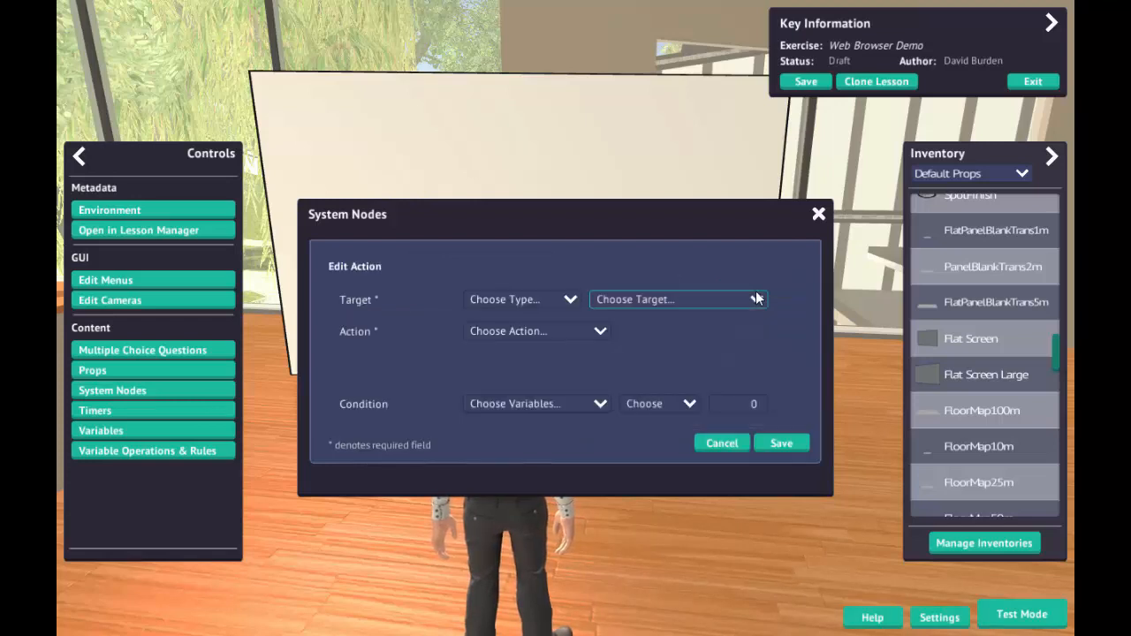
click(574, 297)
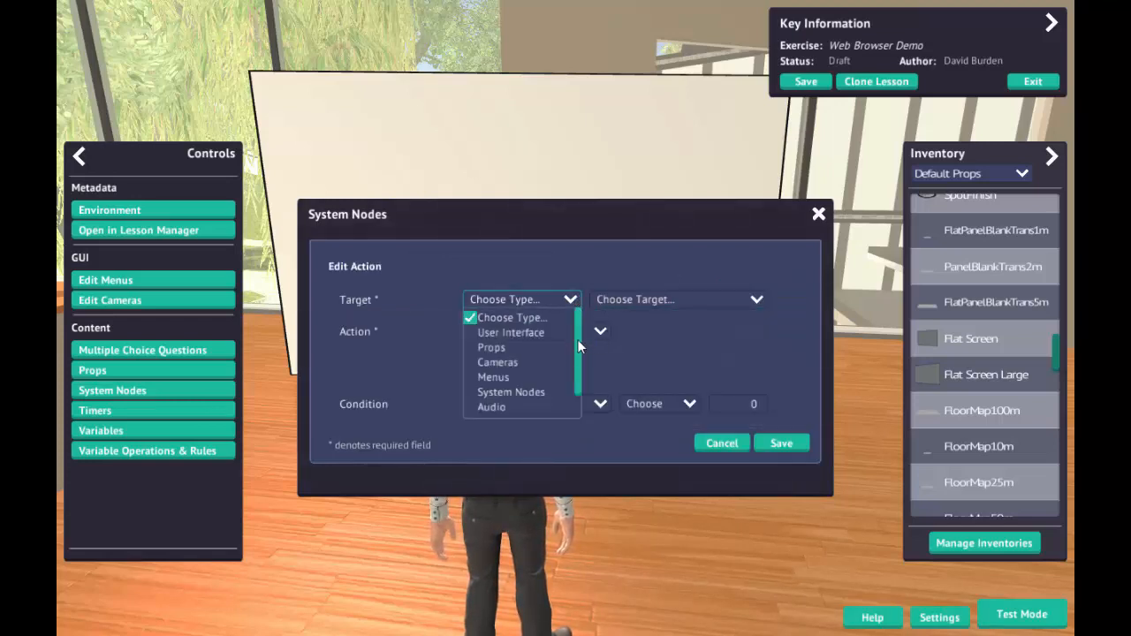
mouse_move(580, 341)
mouse_down()
mouse_move(575, 367)
mouse_move(577, 353)
mouse_up()
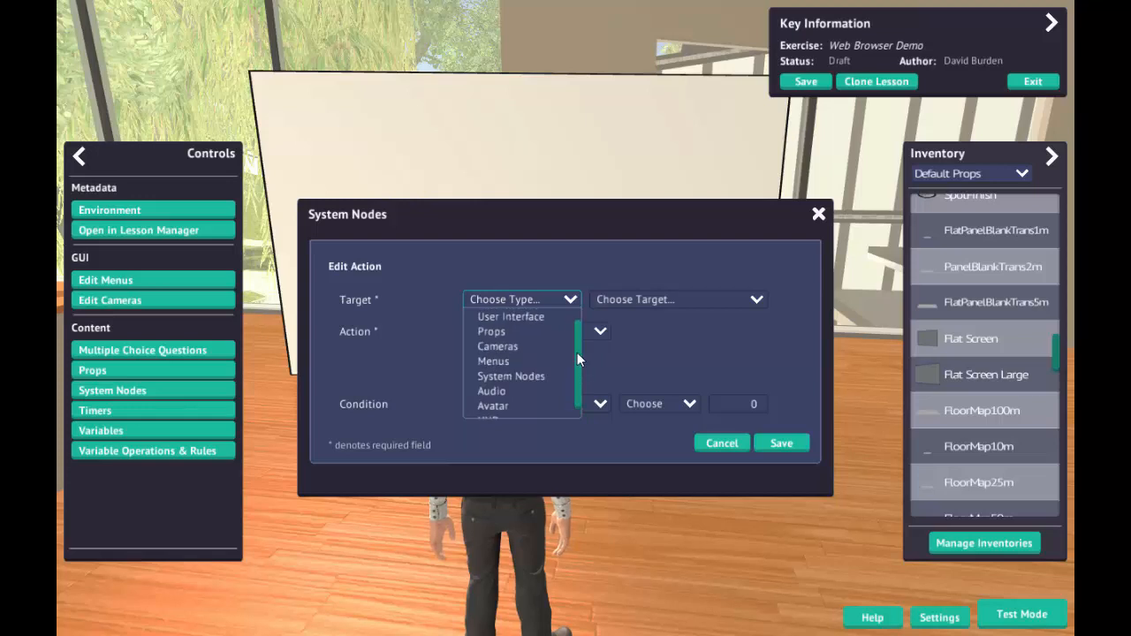
click(517, 331)
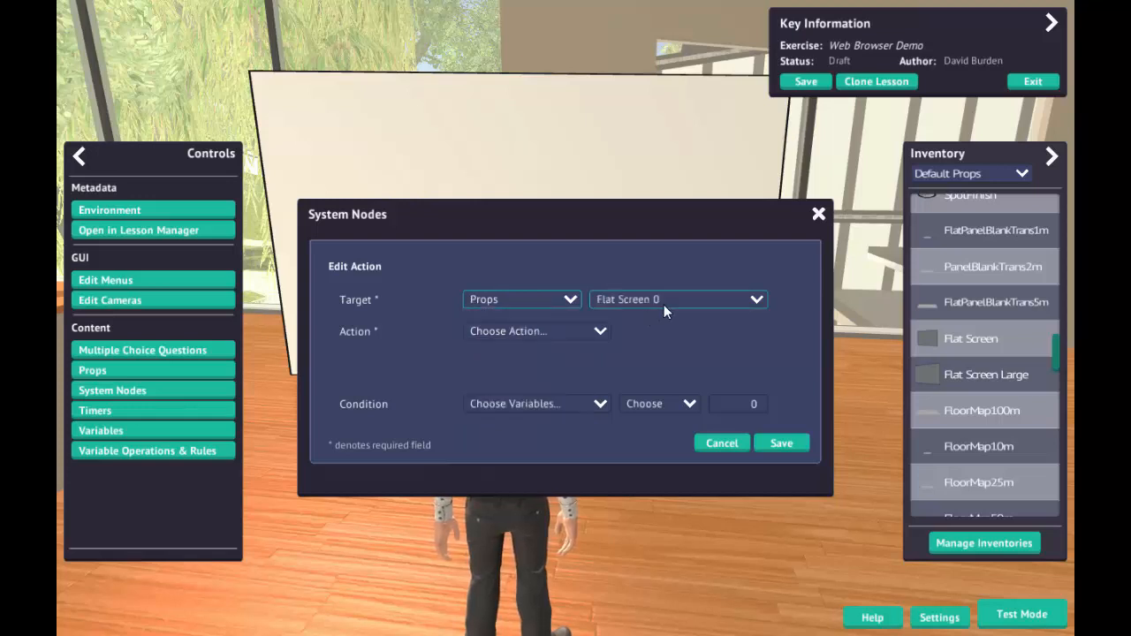
click(600, 332)
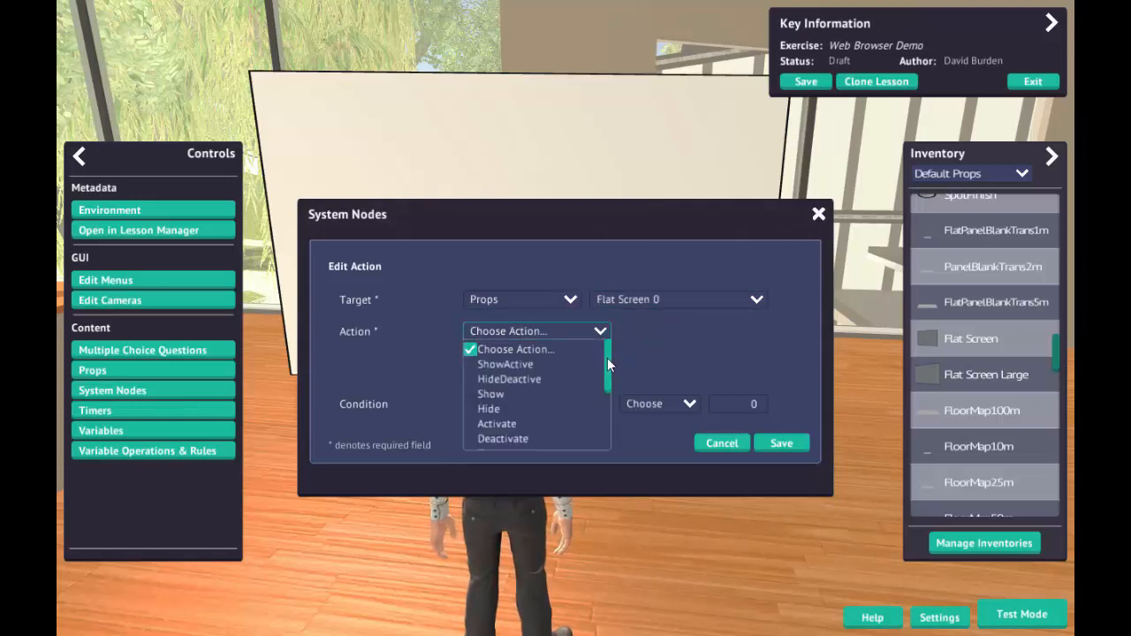
drag(607, 358, 607, 419)
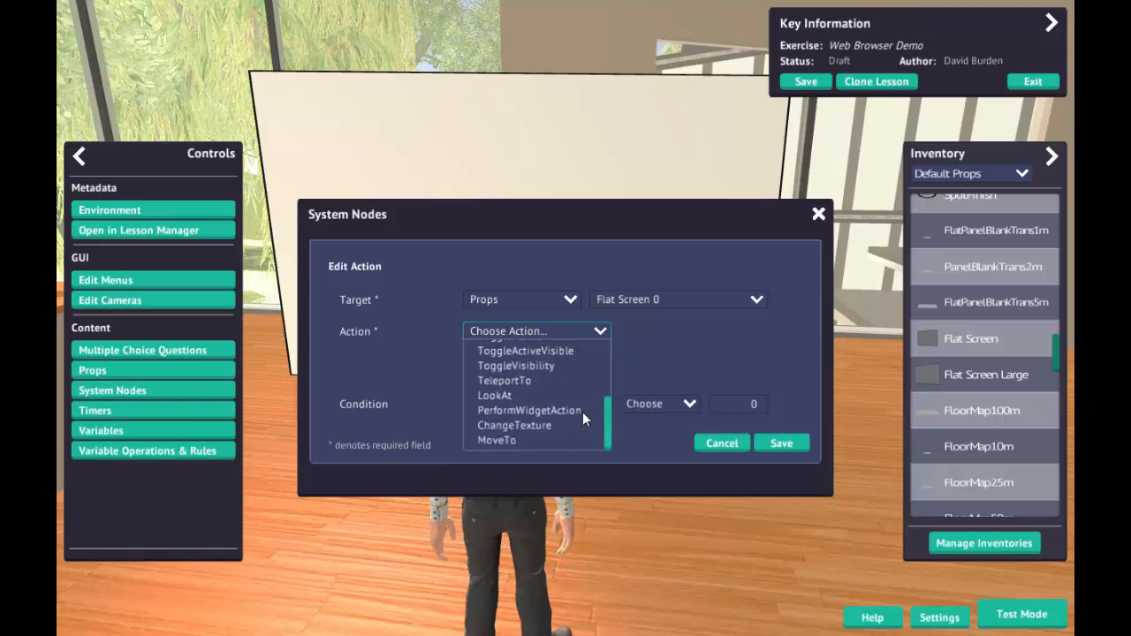
click(581, 411)
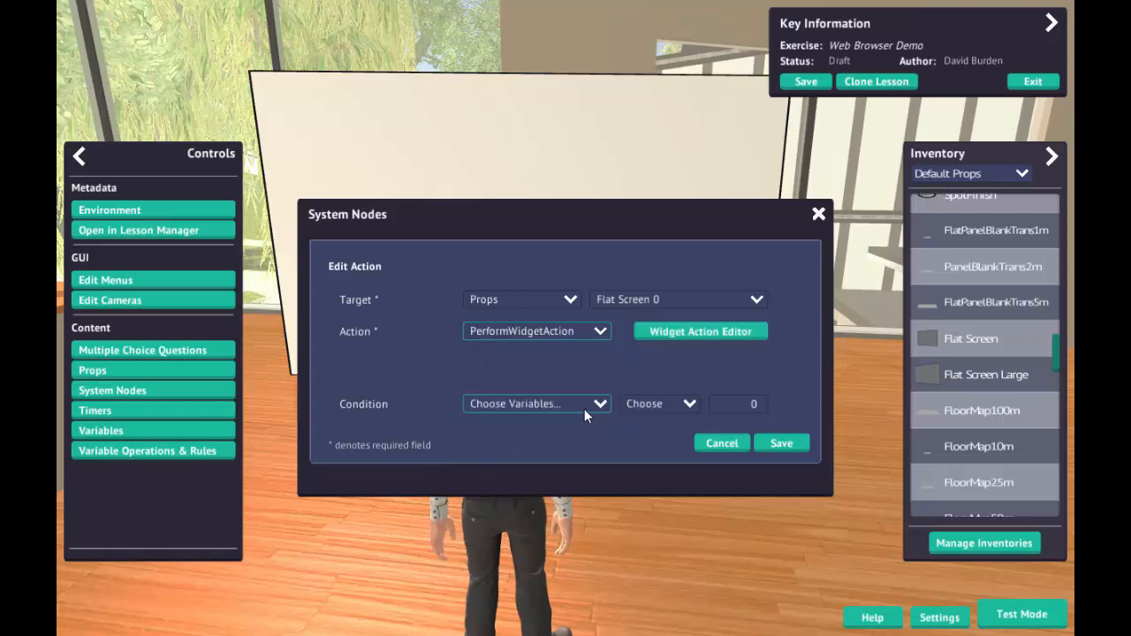
- Configure the second widget action as In-World Browser StartWidget and save the action
click(677, 333)
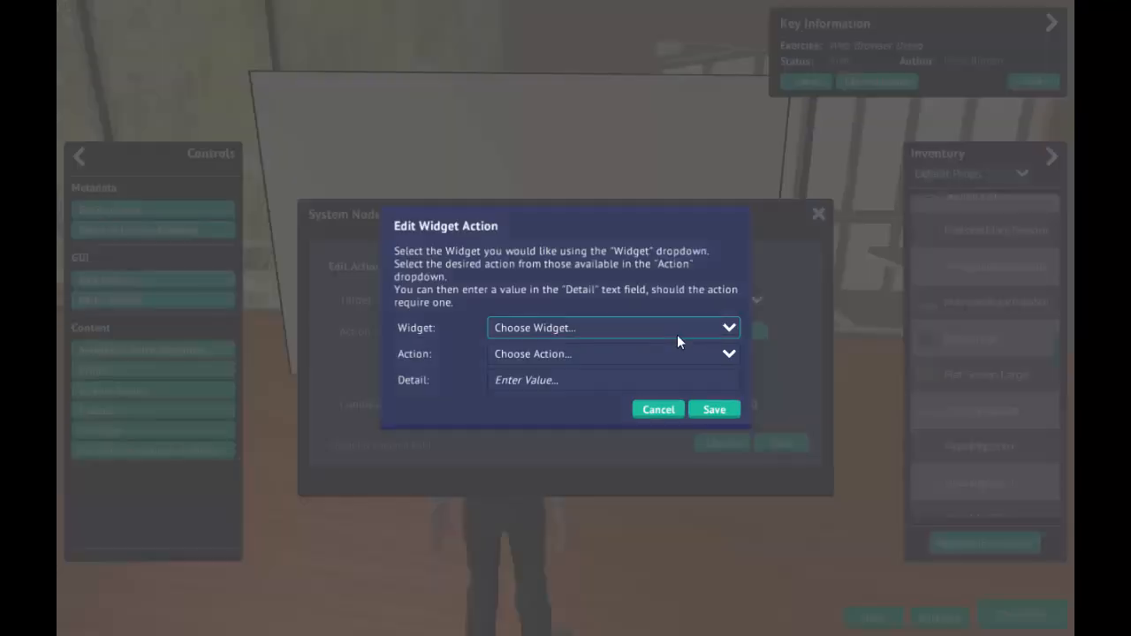
click(626, 327)
click(569, 359)
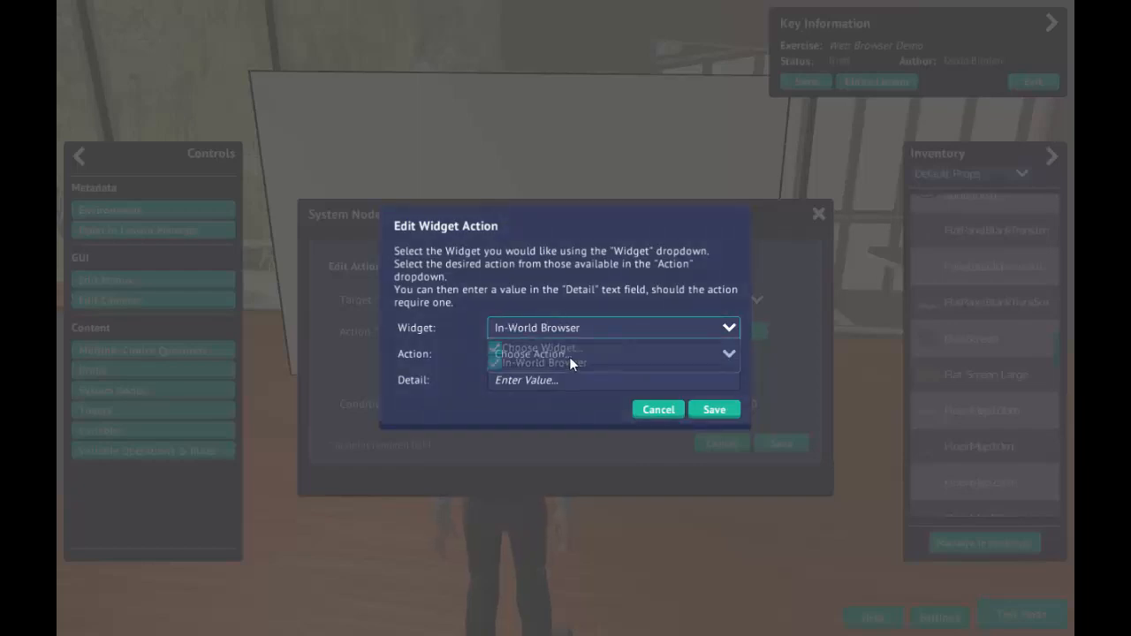
click(569, 353)
click(550, 388)
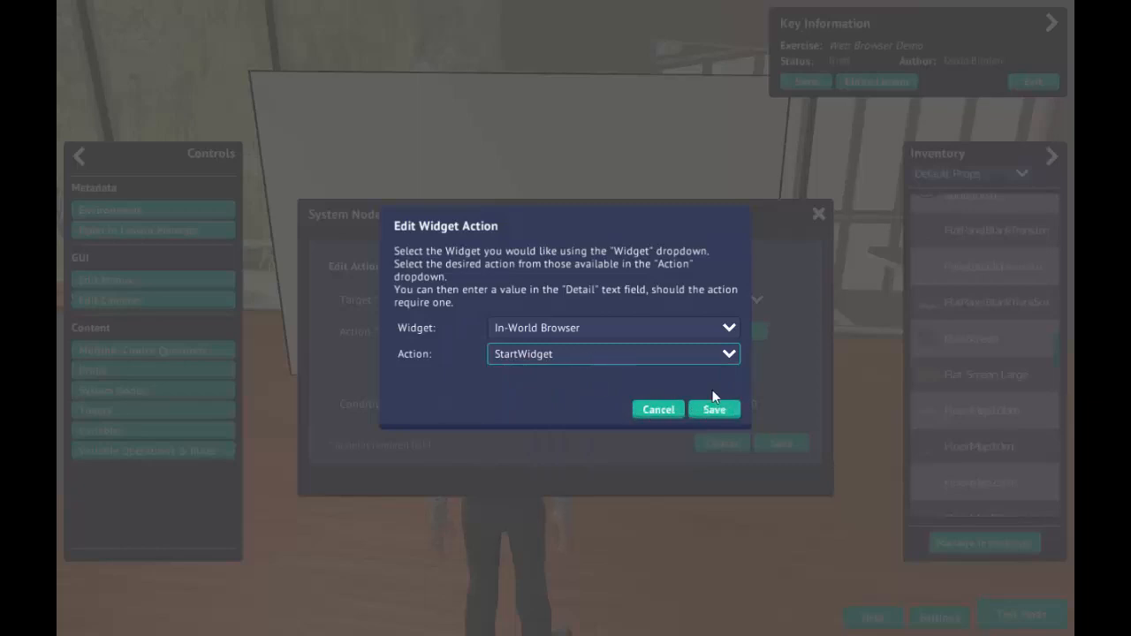
click(713, 410)
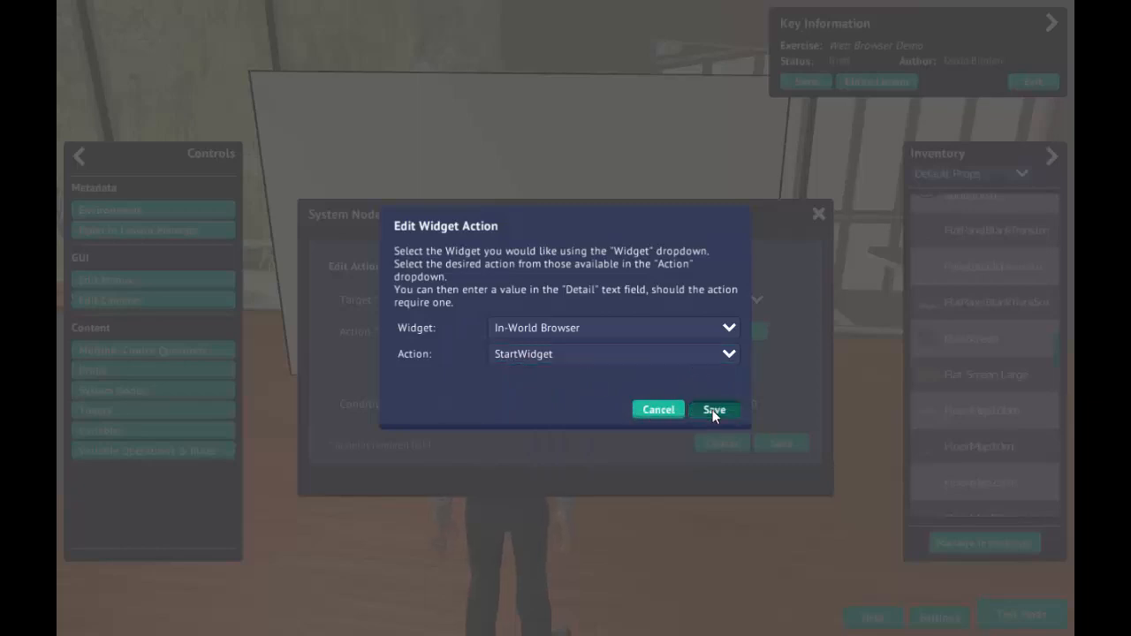
click(778, 444)
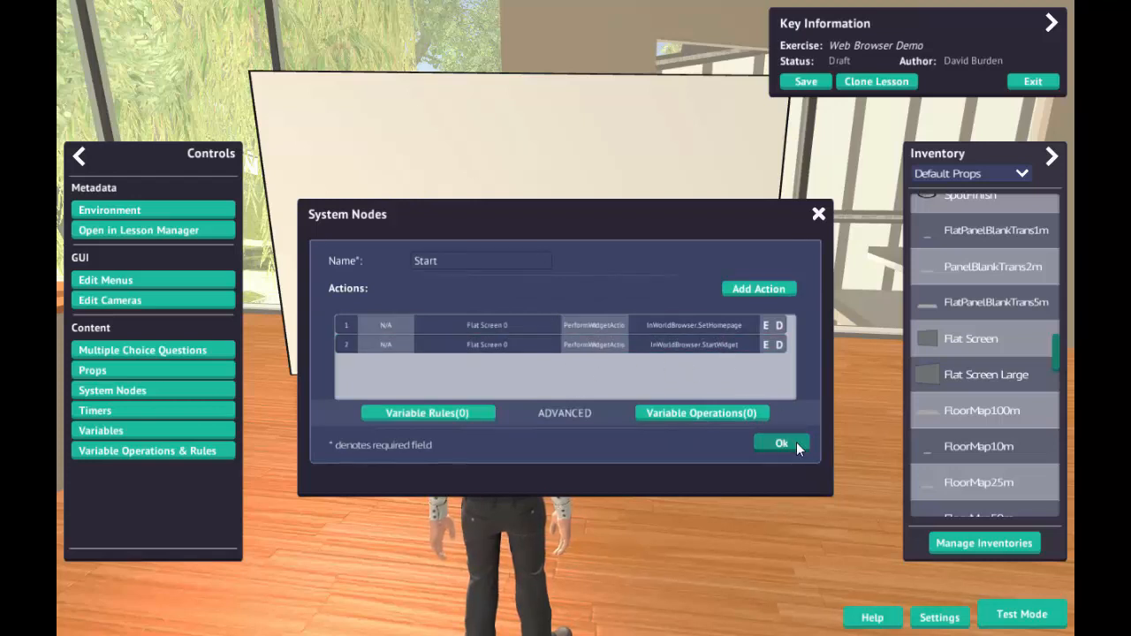
- Accept the Start node changes, close the system nodes editor and save the exercise
click(792, 444)
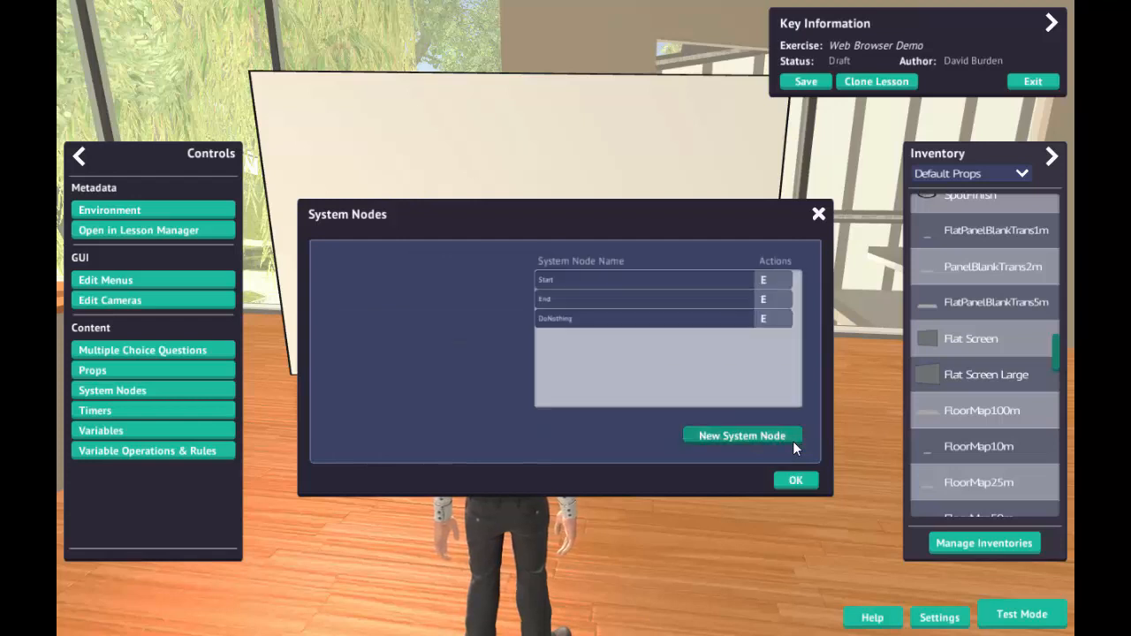
click(797, 482)
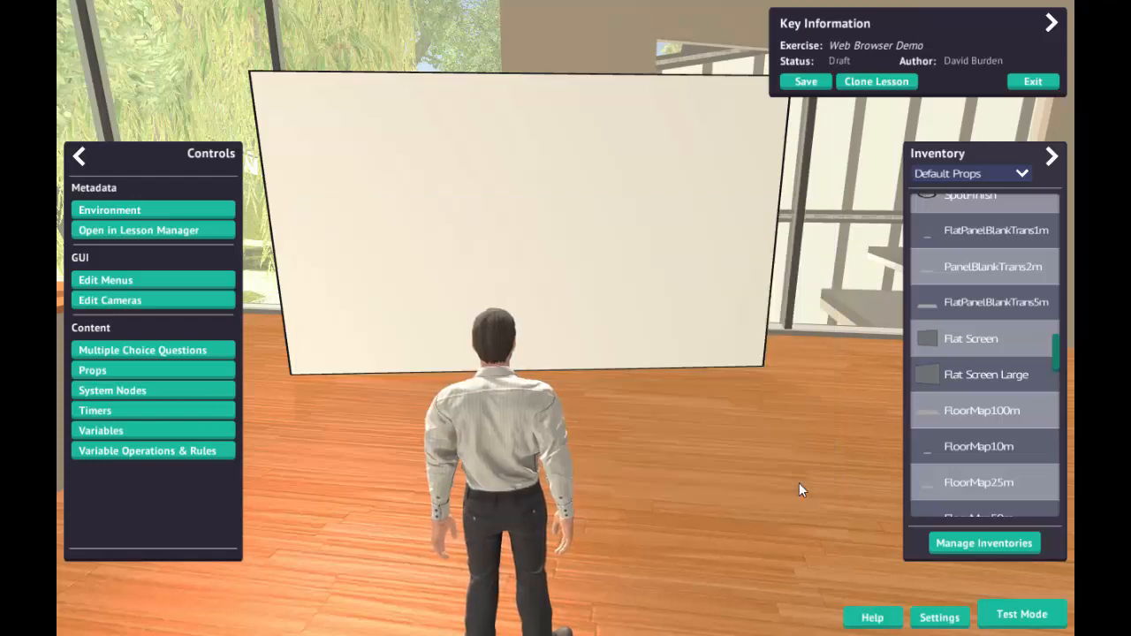
click(807, 82)
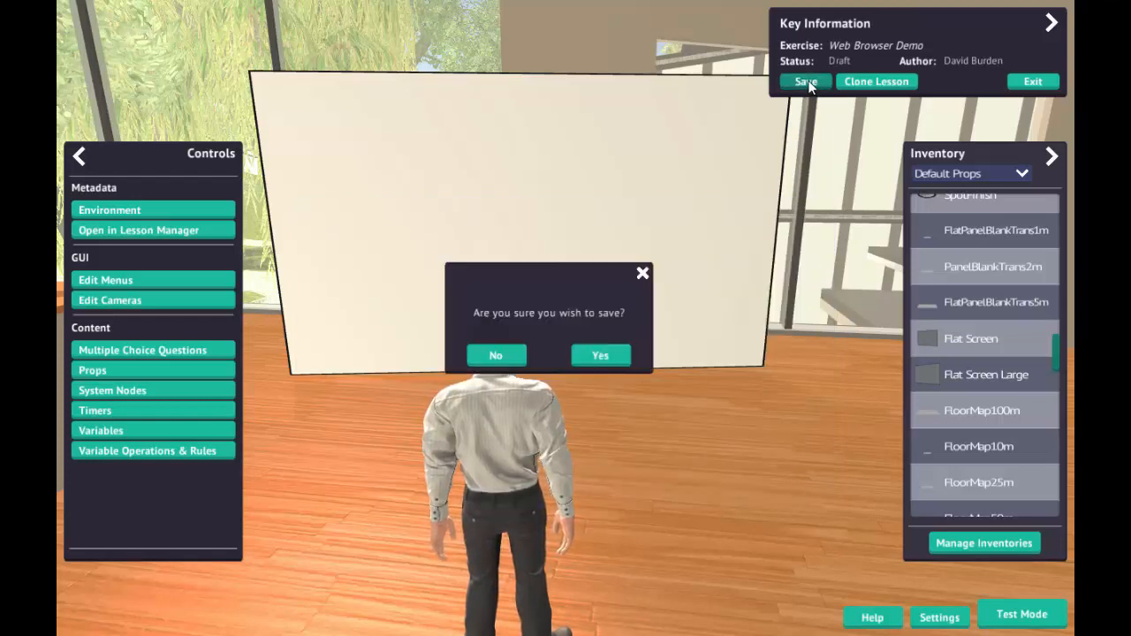
click(598, 359)
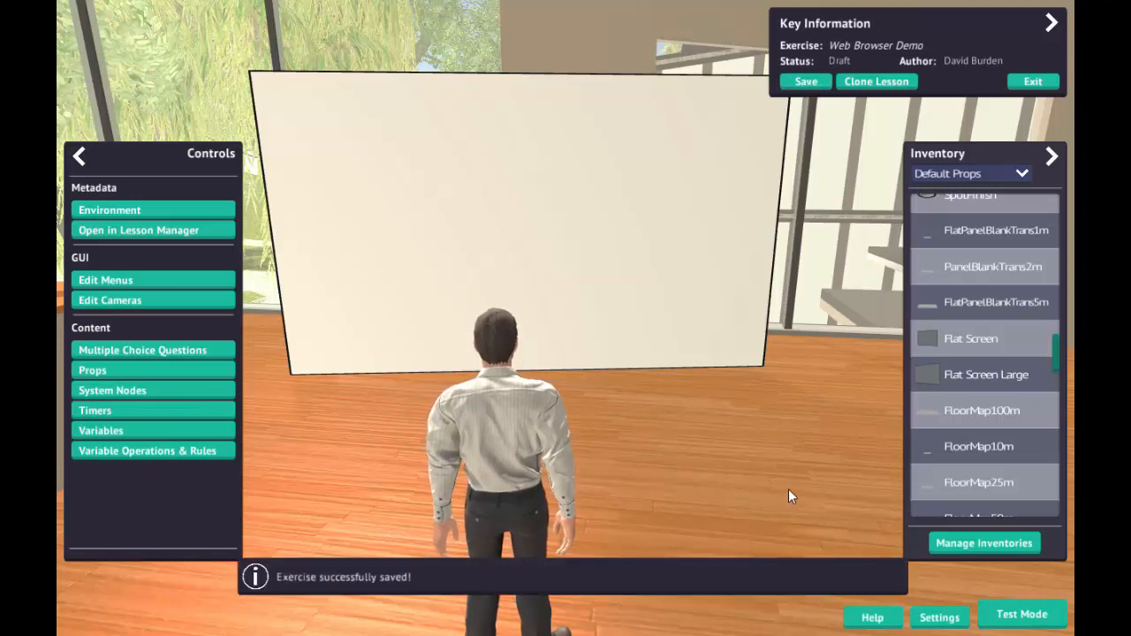
- Run the exercise in test mode and scroll through the homepage on the flat screen
click(1022, 615)
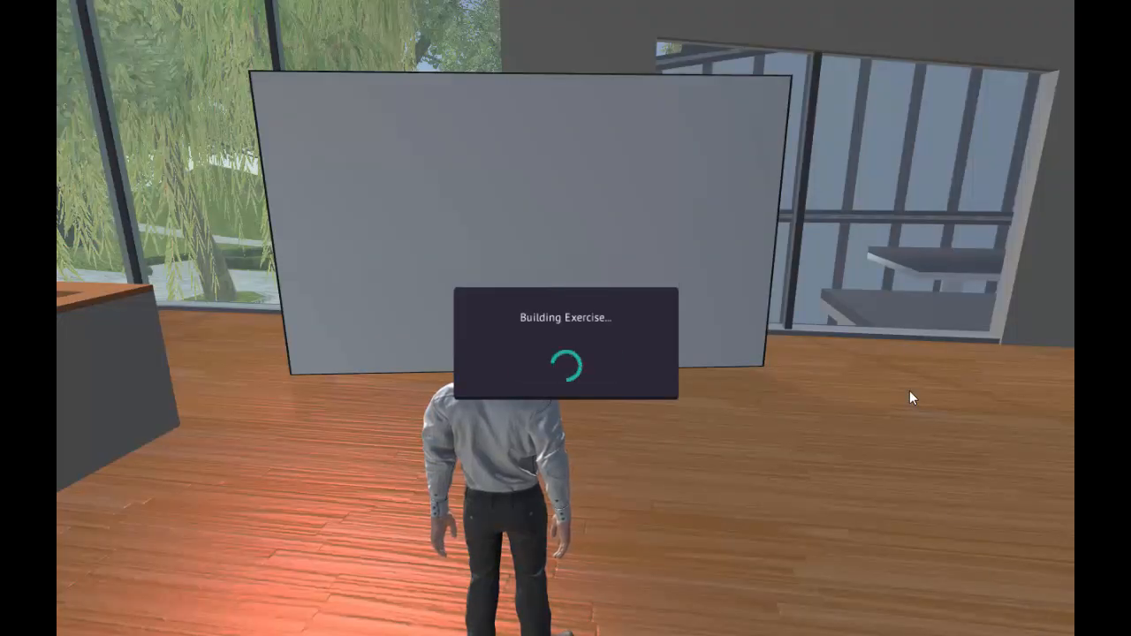
click(587, 369)
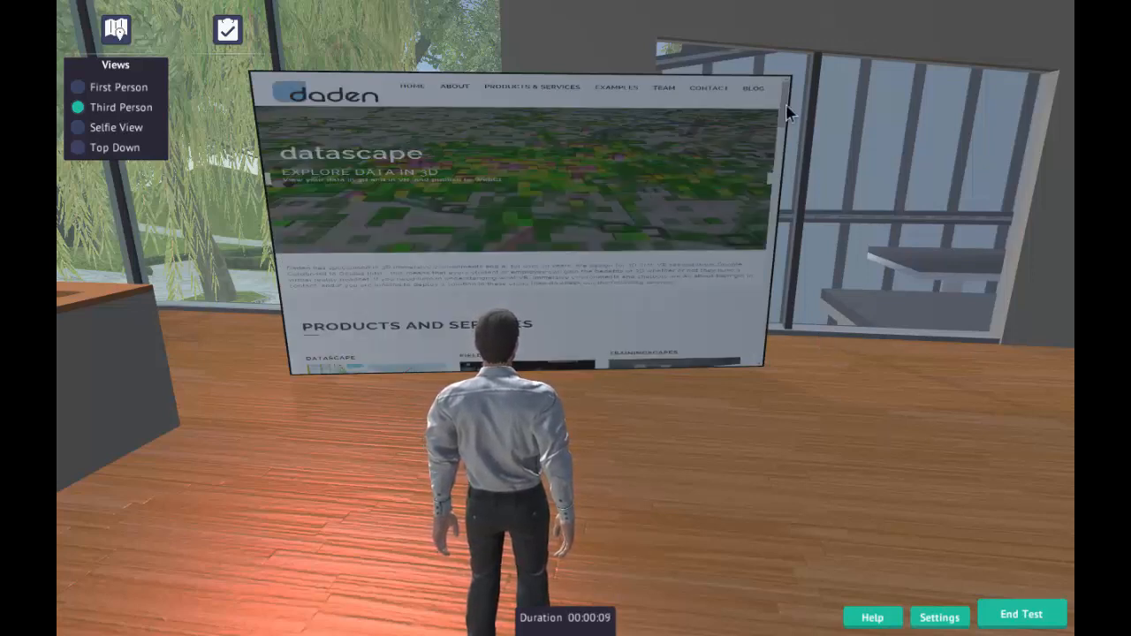
drag(787, 118, 779, 165)
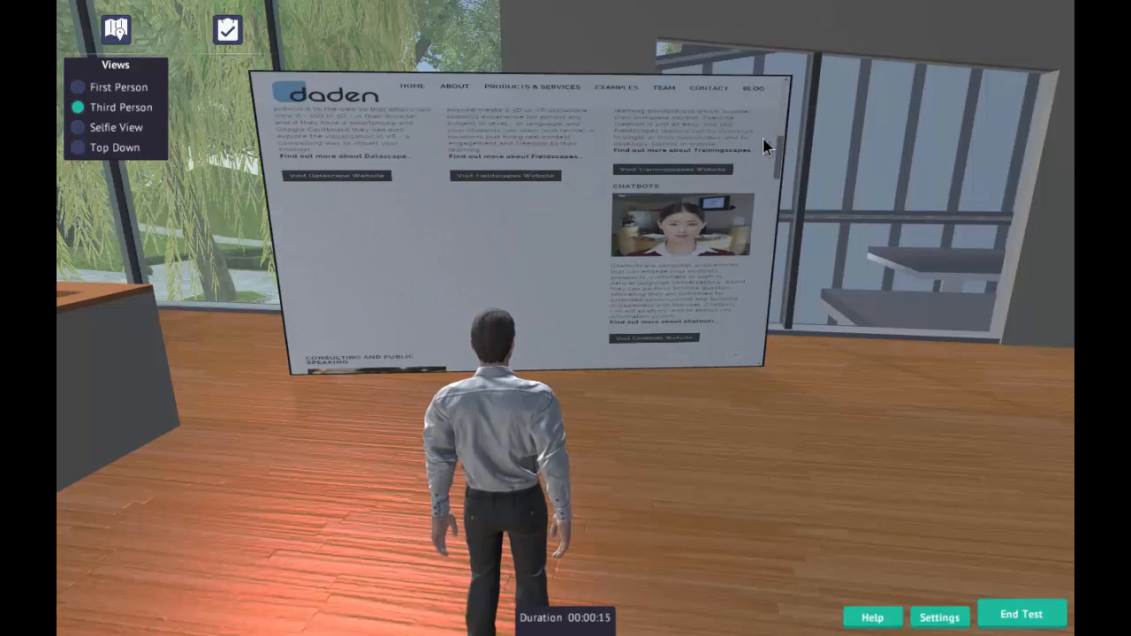
scroll(557, 96, up, 1)
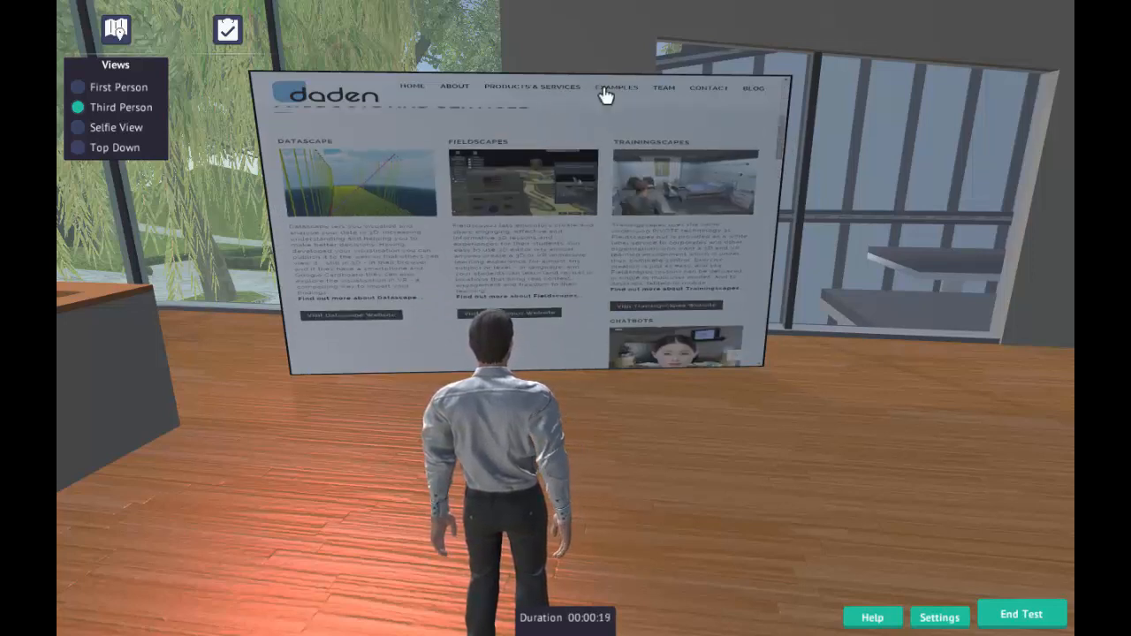
scroll(605, 93, up, 1)
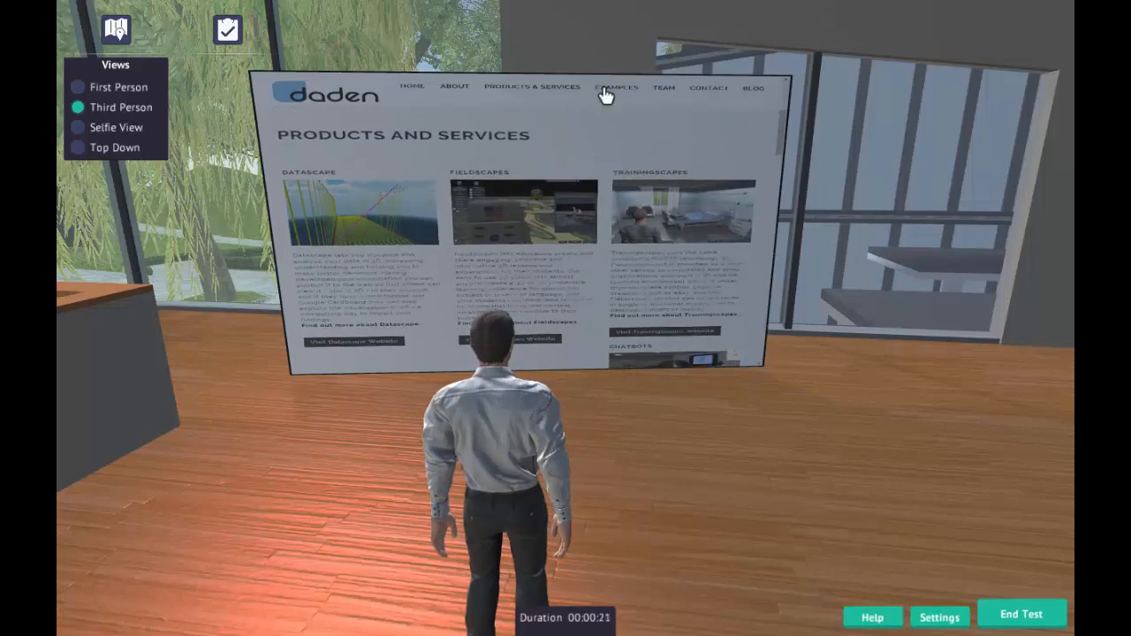
- Visit the Examples and Products & Services sections on the in-world screen, and open the Fieldscapes website
click(609, 94)
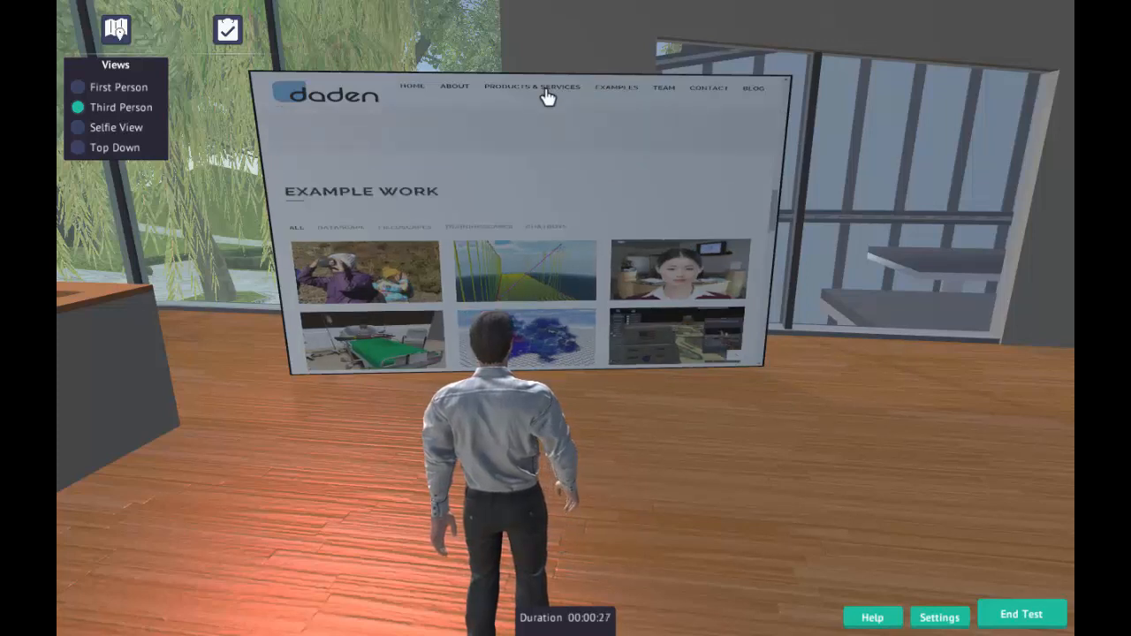
click(548, 94)
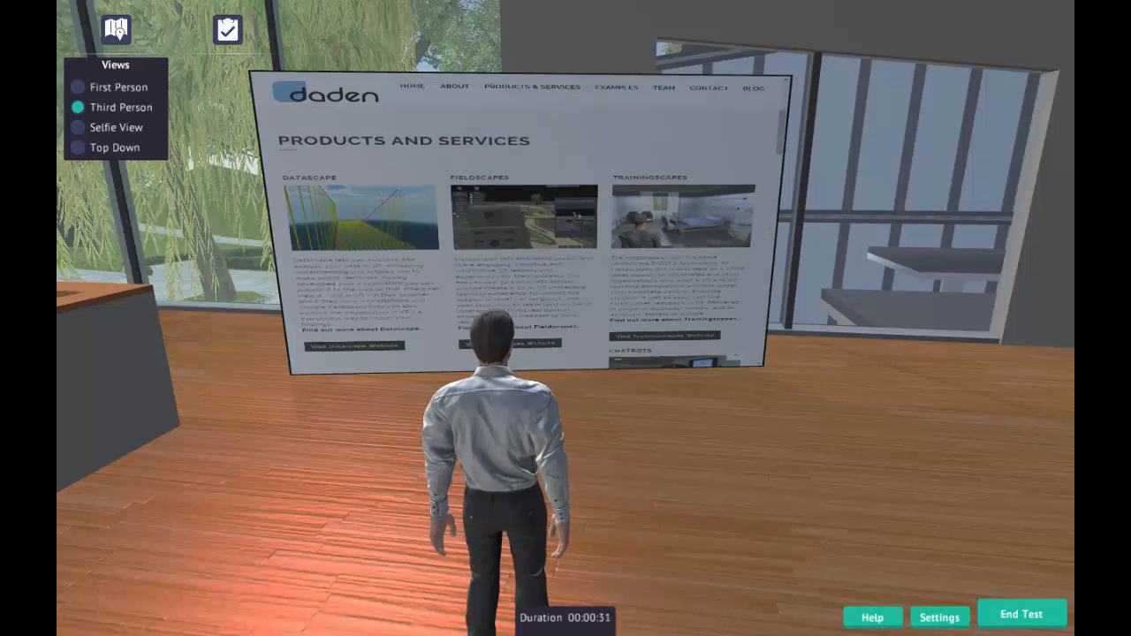
click(541, 346)
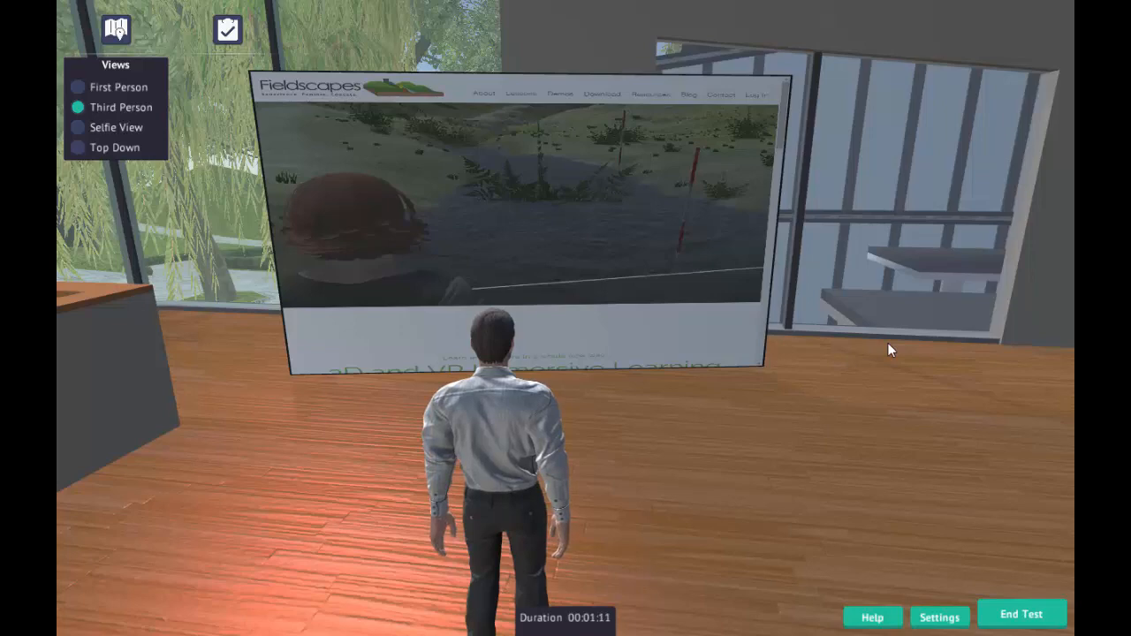
- Walk the avatar up to the screen and open the Fieldscapes videos from the site's Resources page
key(w)
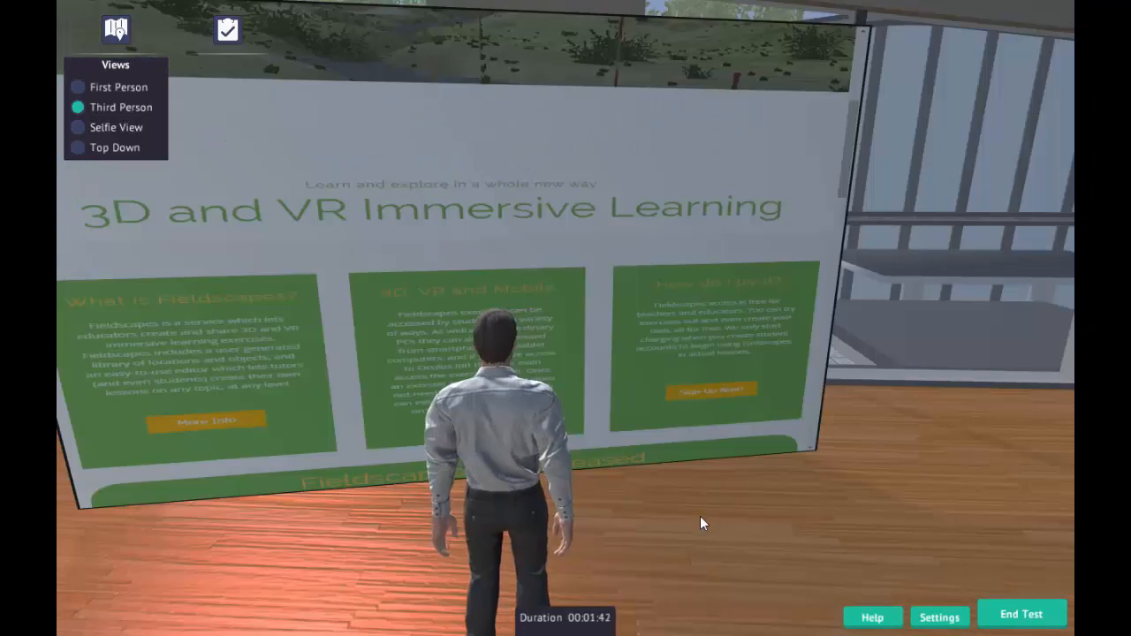
scroll(702, 519, up, 5)
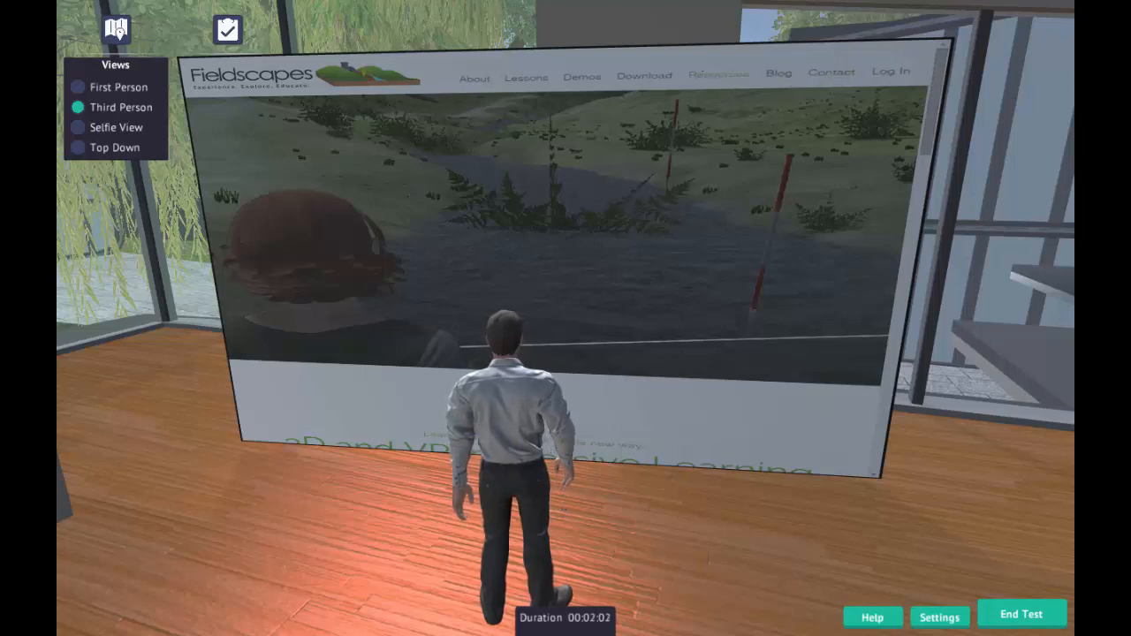
click(718, 73)
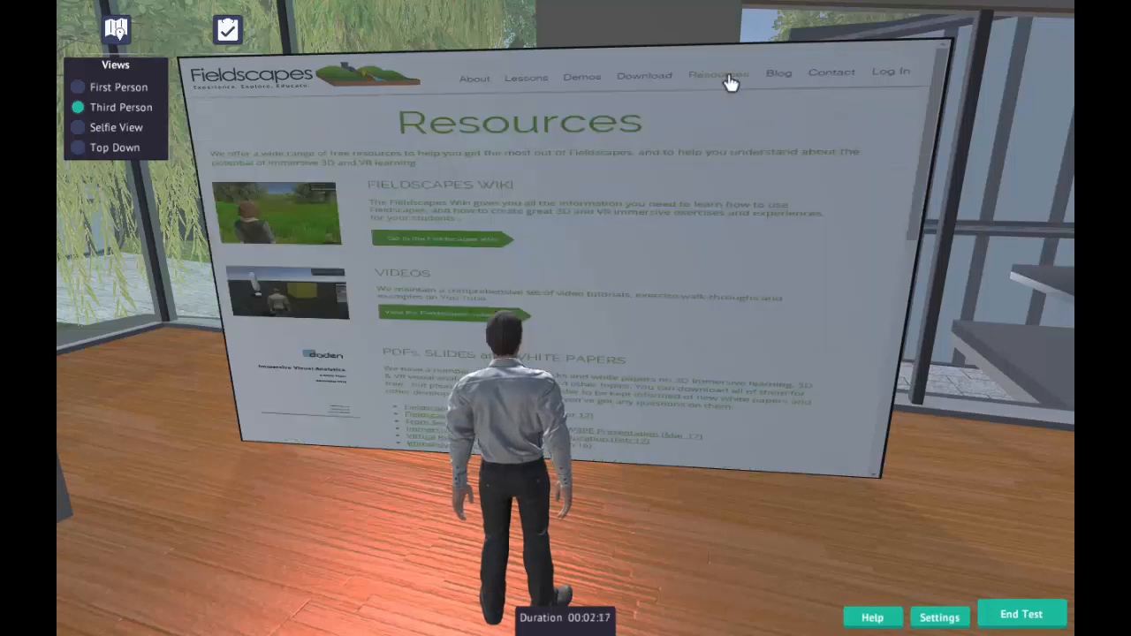
click(441, 326)
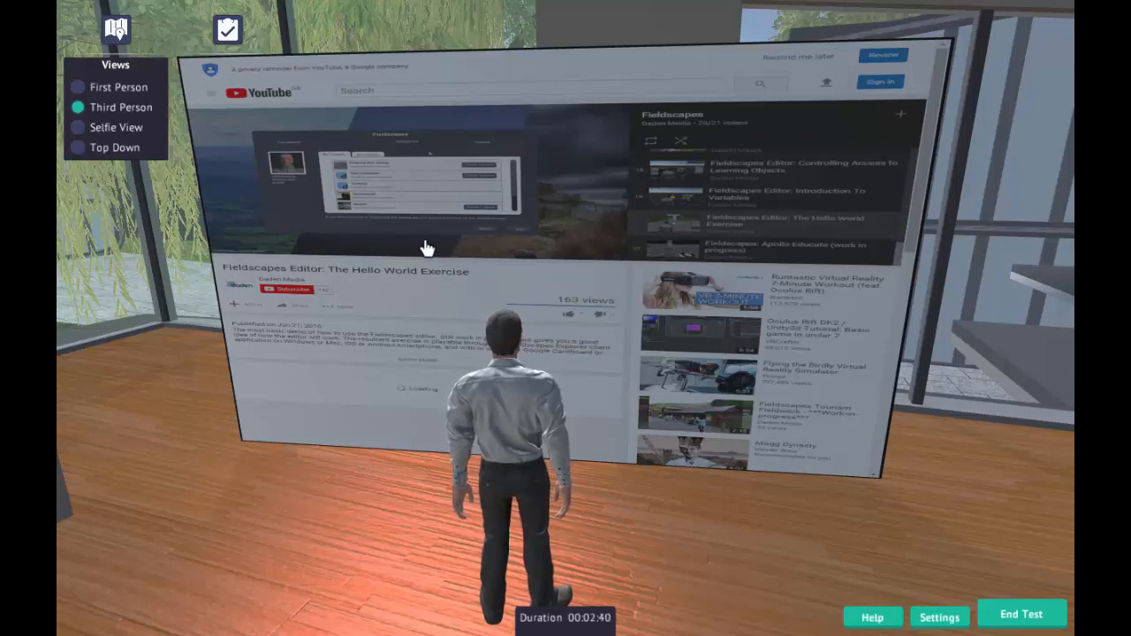
mouse_move(427, 249)
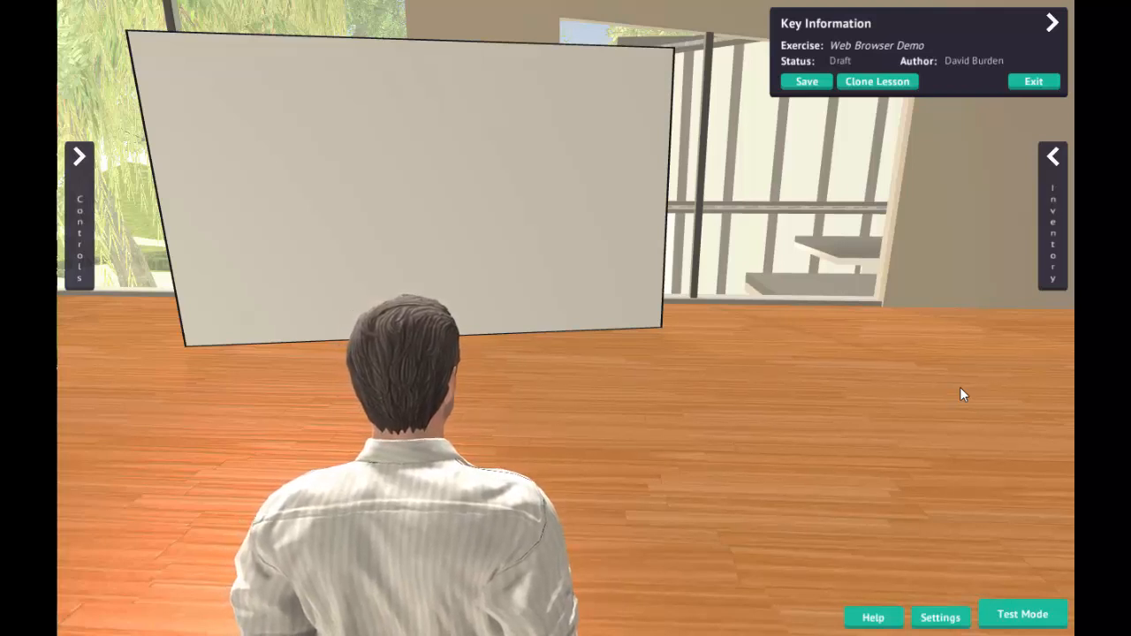
- Place a BoxQuestionBlack prop from the Default Props inventory to the right of the flat screen
click(1056, 202)
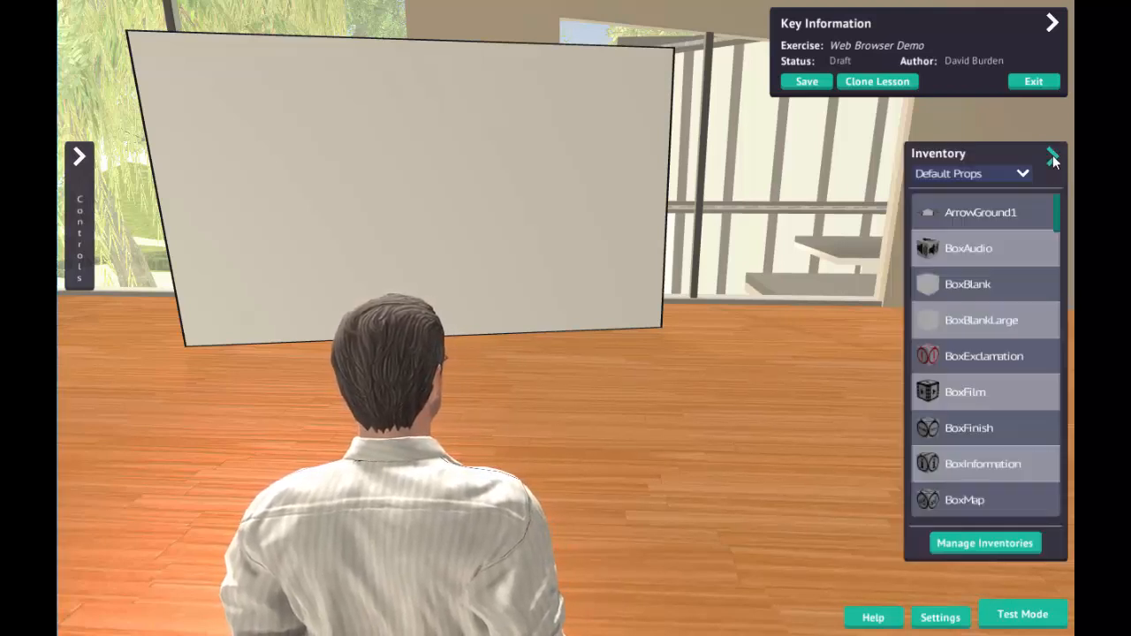
drag(1058, 207, 1059, 231)
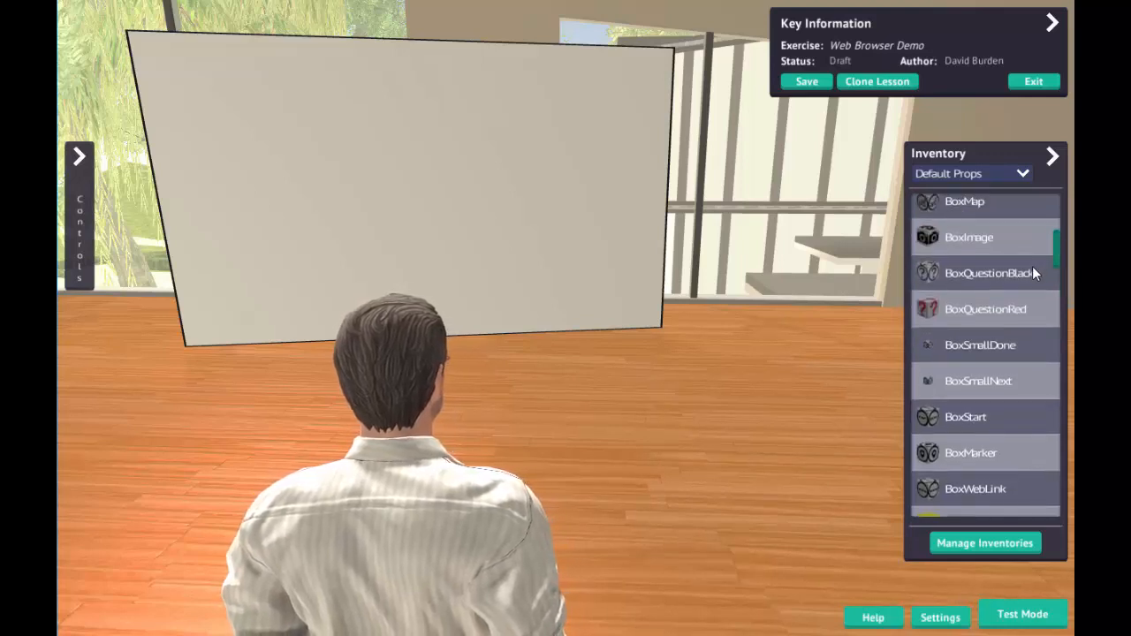
click(1032, 265)
drag(578, 245, 845, 232)
- Add a touch action to the black question box that targets the prop Flat Screen 0 with PerformWidgetAction
click(846, 231)
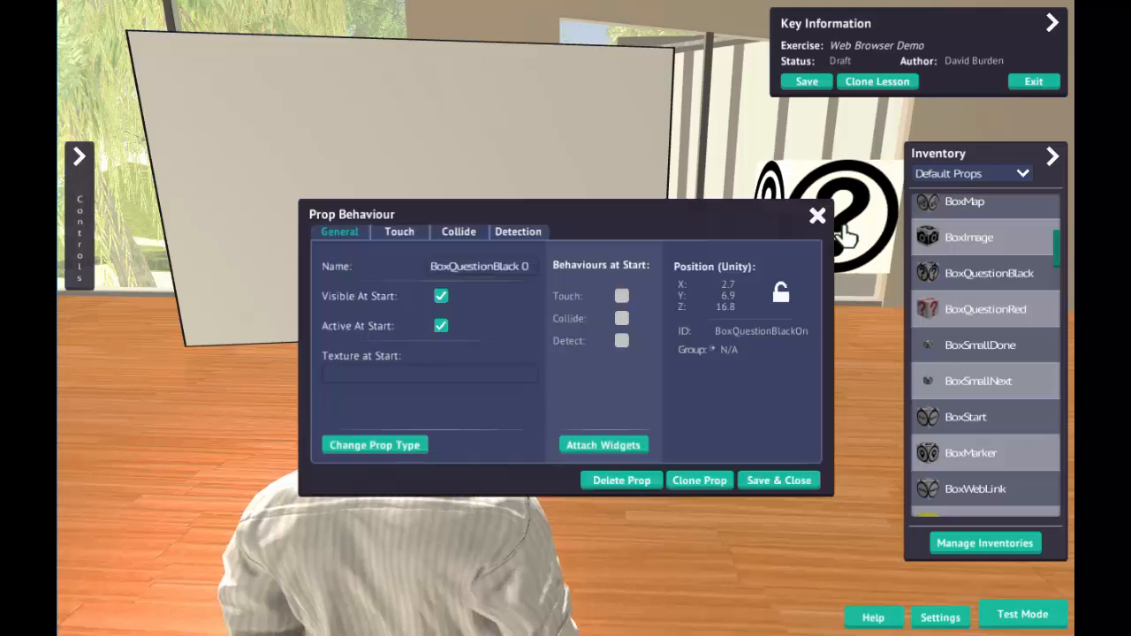
click(407, 235)
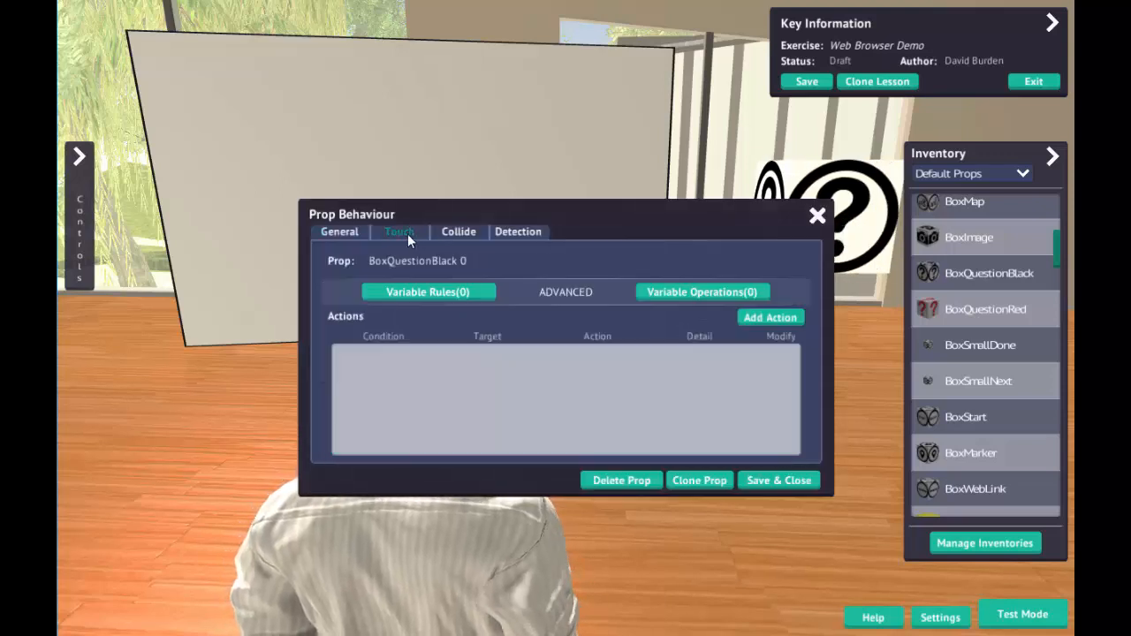
click(770, 318)
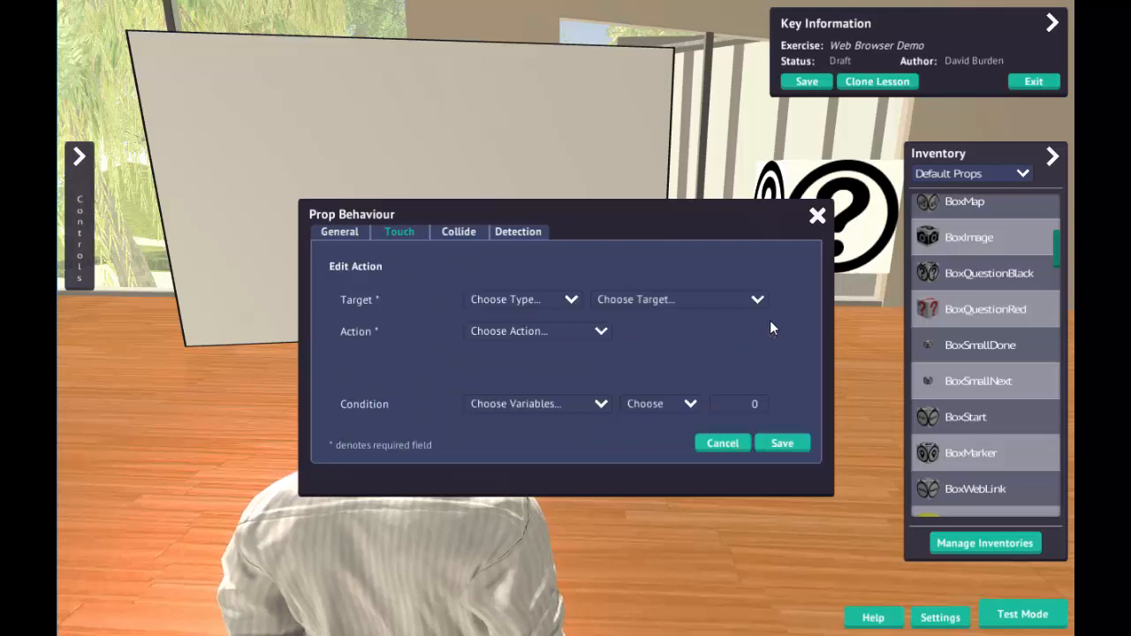
click(555, 300)
click(516, 362)
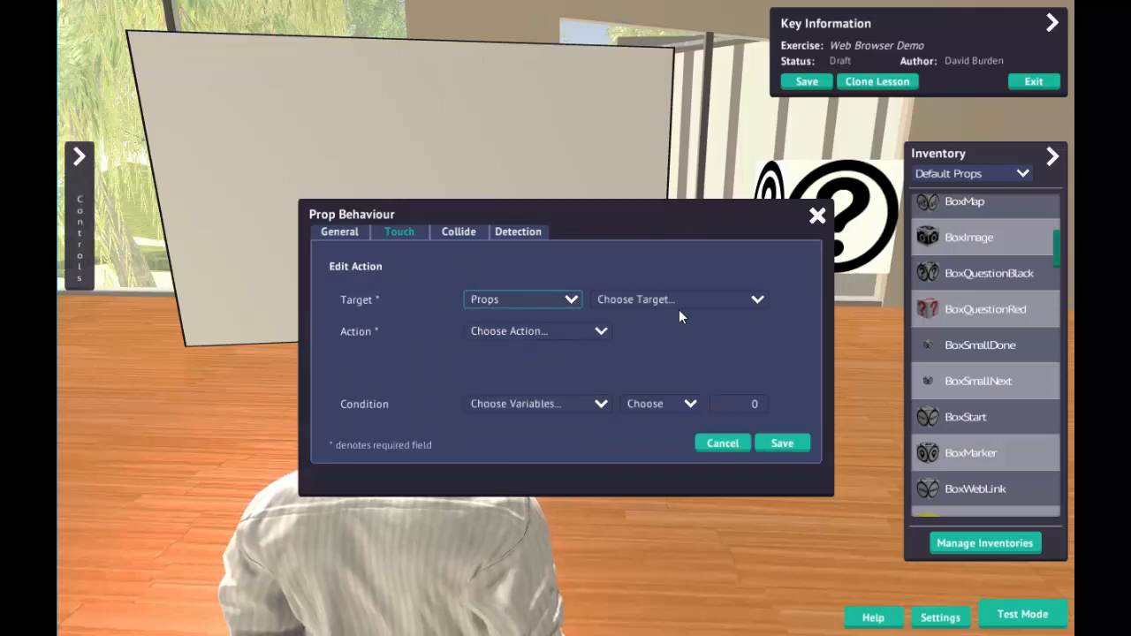
click(683, 301)
click(648, 347)
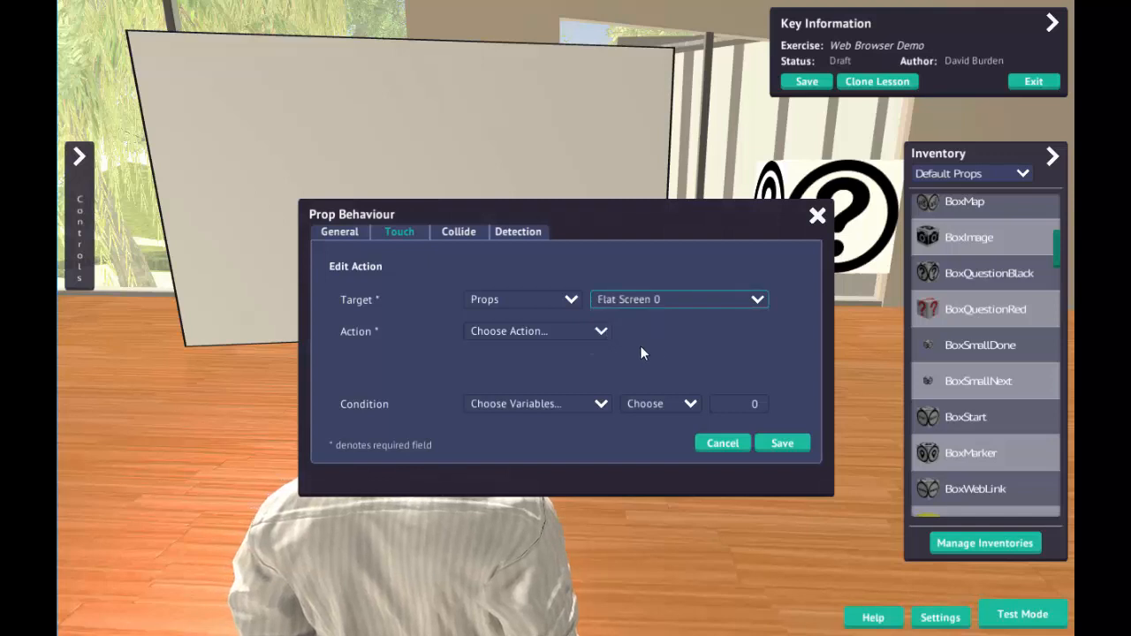
click(599, 332)
drag(609, 344, 609, 421)
click(575, 417)
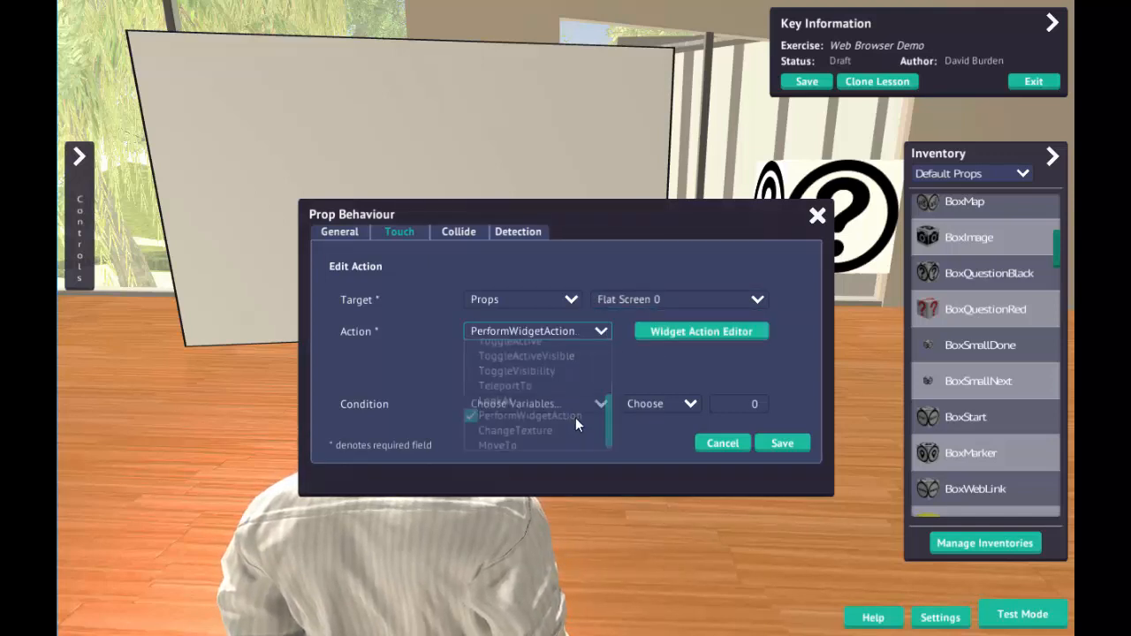
click(685, 330)
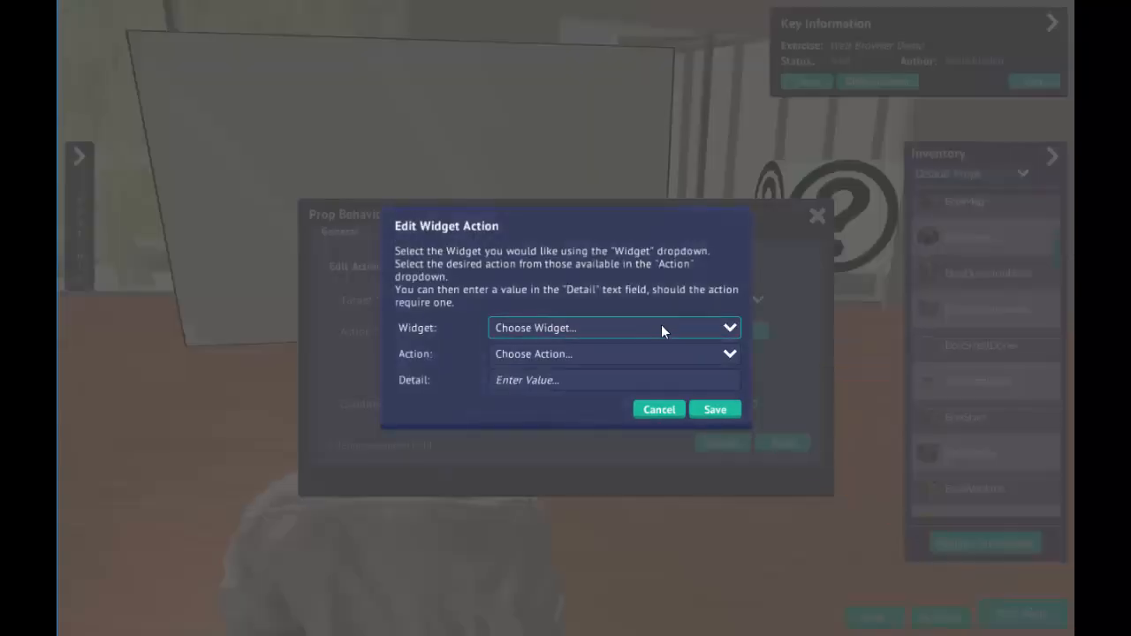
click(662, 326)
click(555, 360)
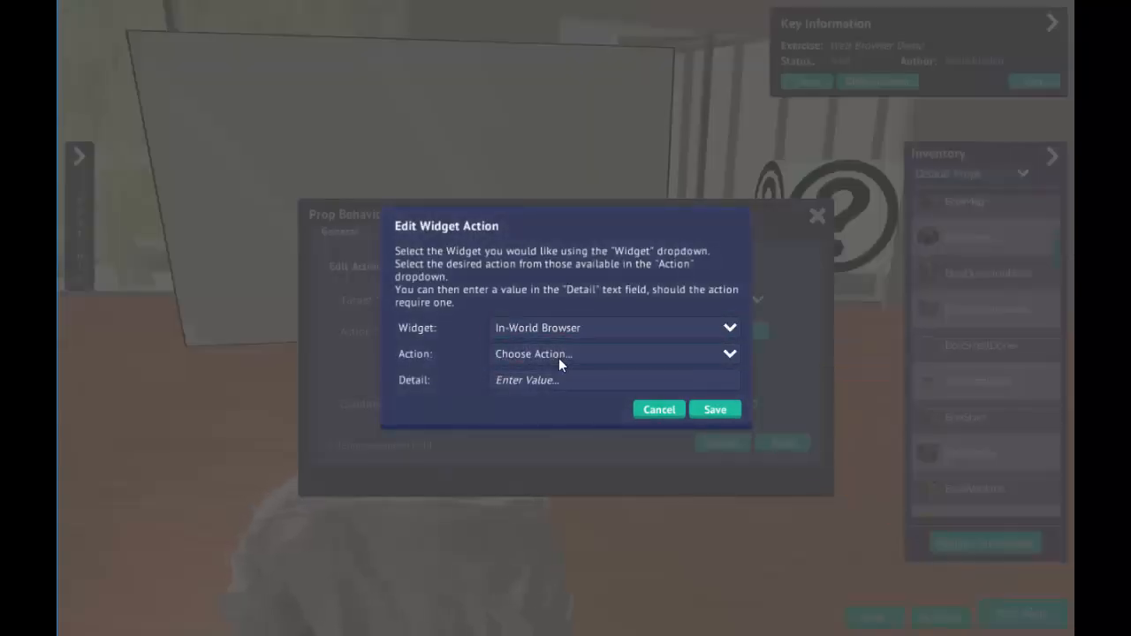
click(558, 358)
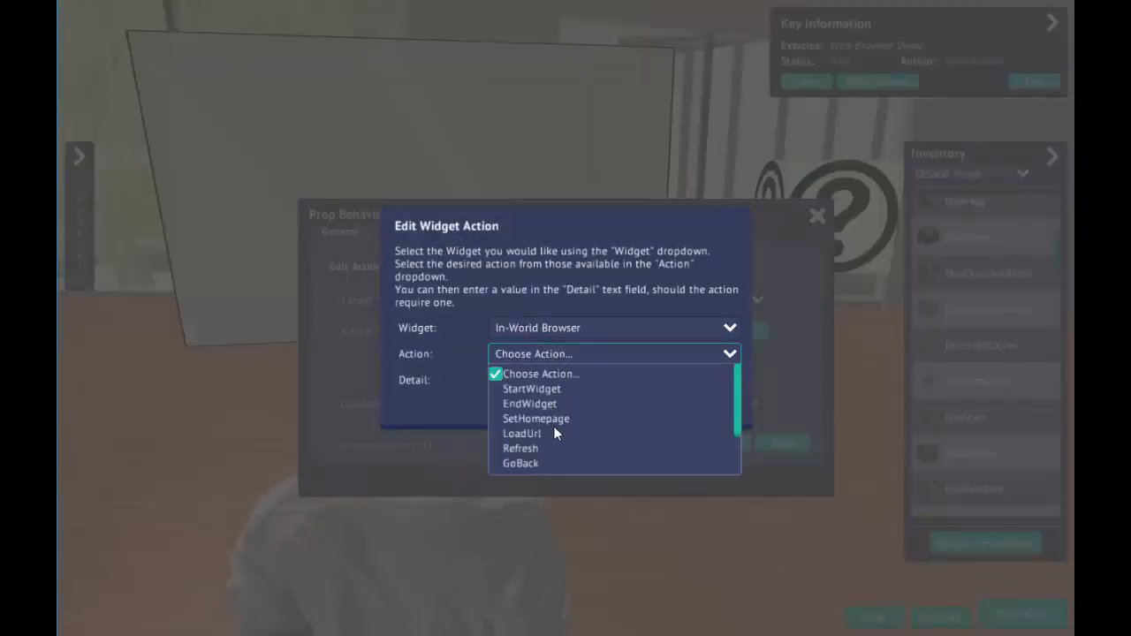
click(530, 433)
click(542, 385)
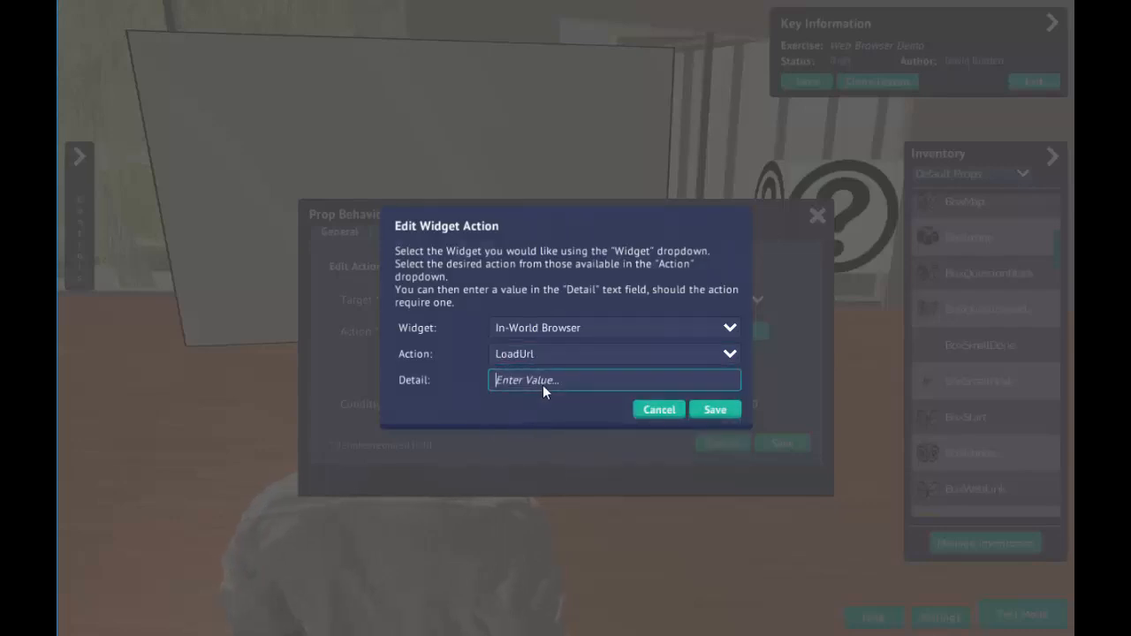
text(http://www.google.com)
click(707, 411)
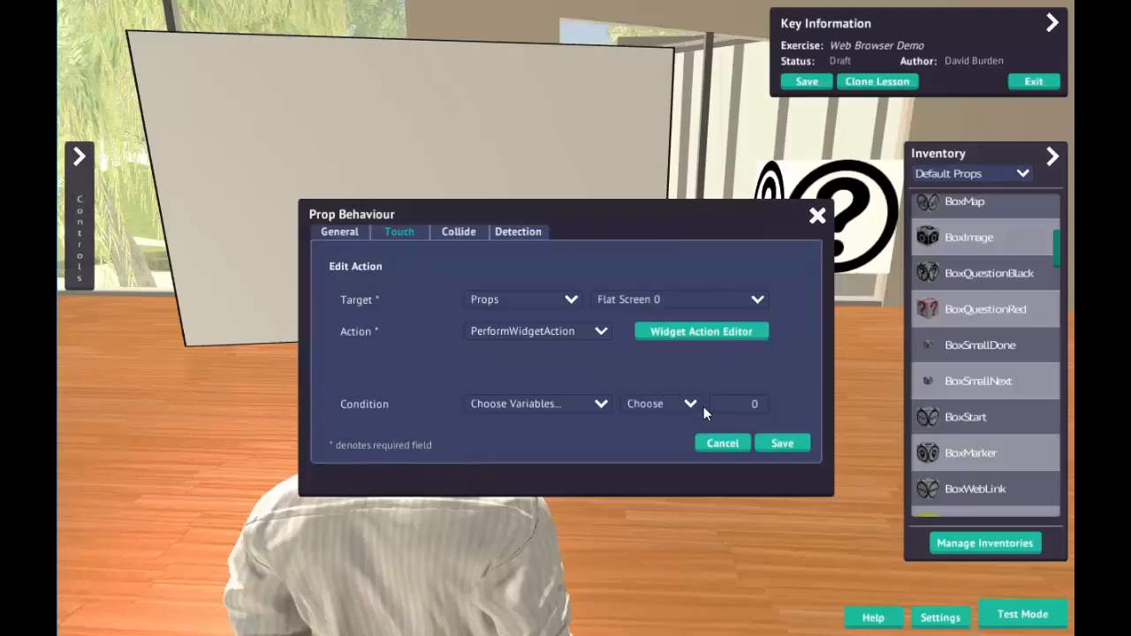
click(774, 443)
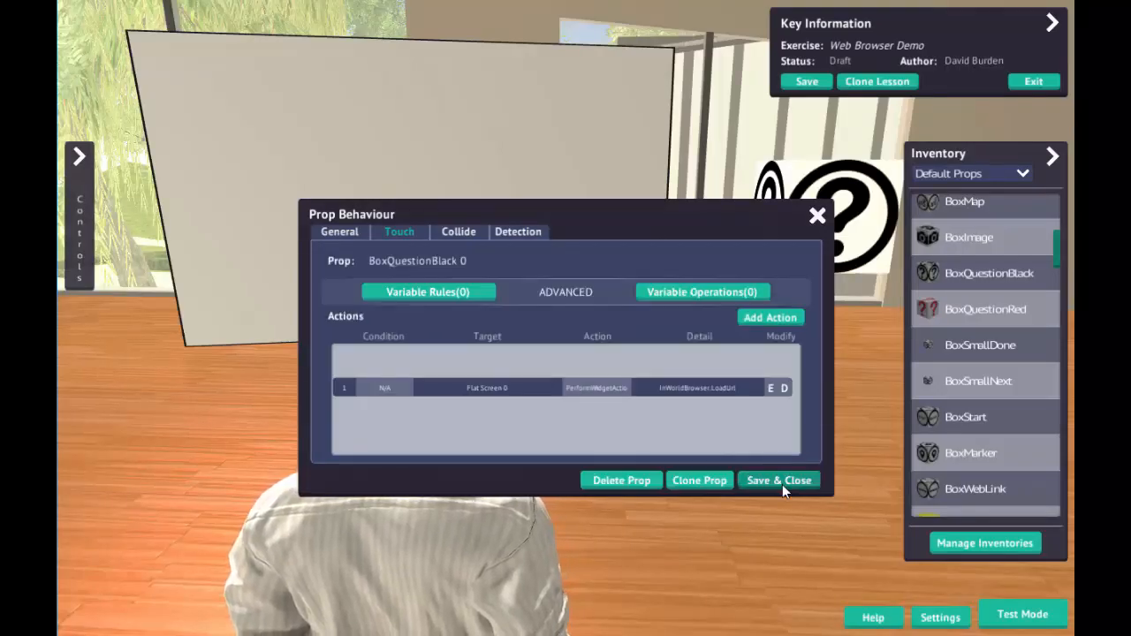
click(781, 481)
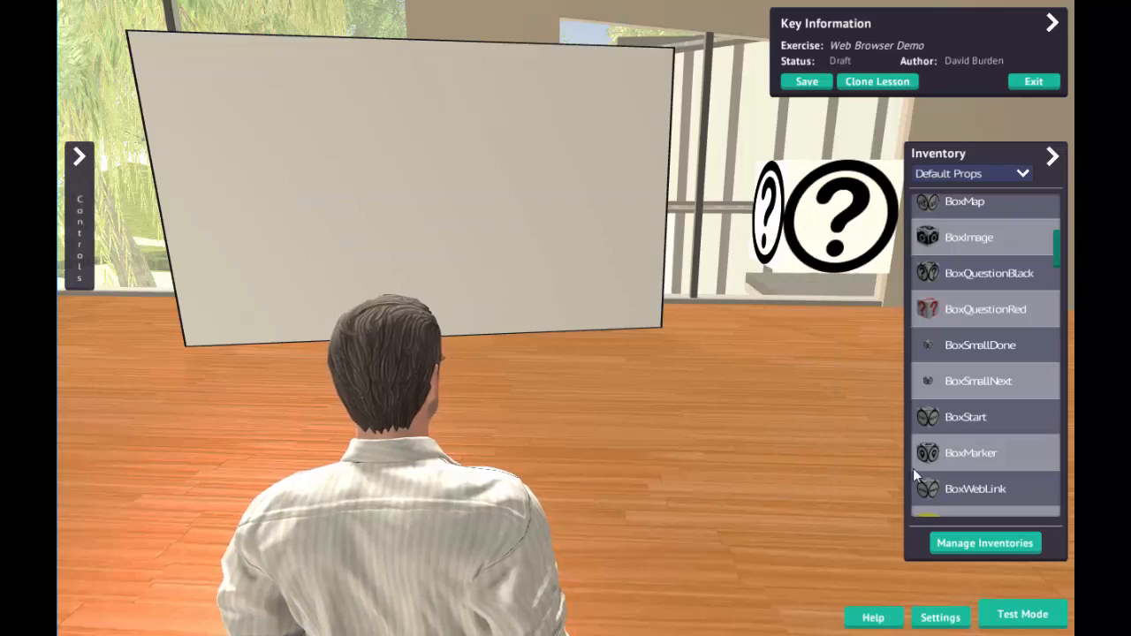
- Run the exercise in test mode and scroll the Daden homepage on the flat screen down to the products section
click(1020, 614)
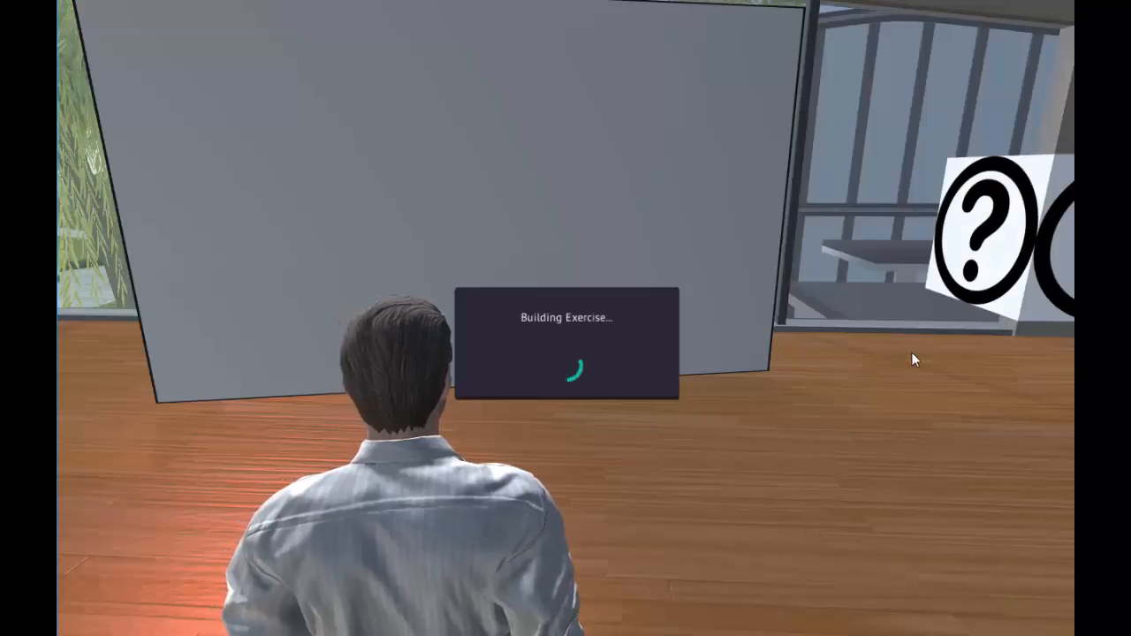
click(566, 366)
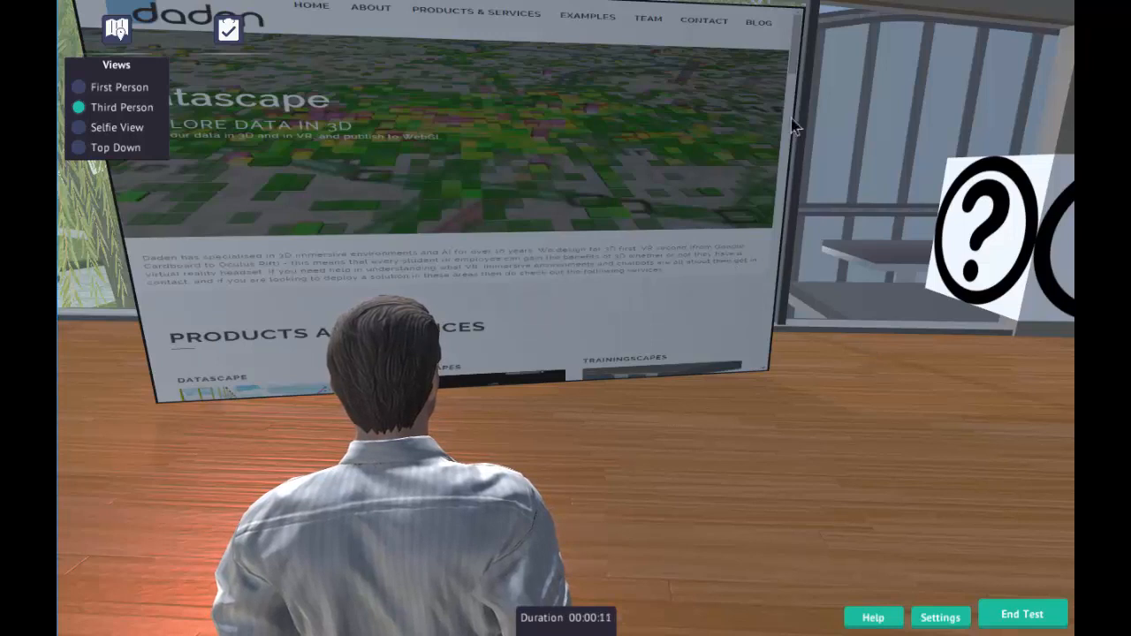
drag(790, 56, 790, 100)
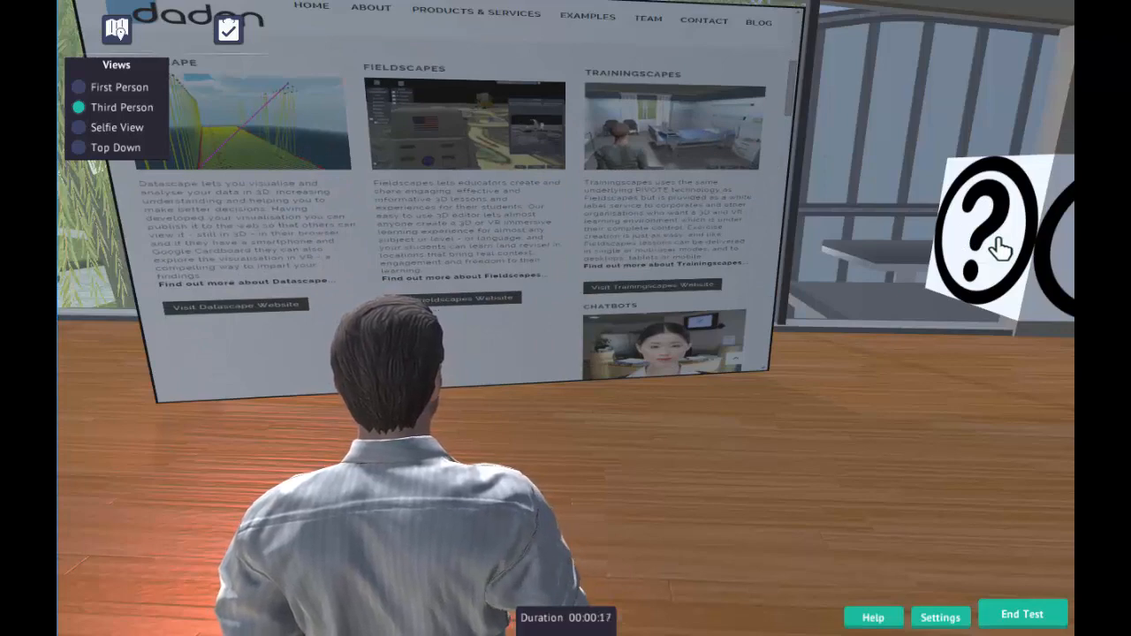
- Load Google on the flat screen with the question box, search for "virtual reality" and open the Wikipedia result
click(998, 244)
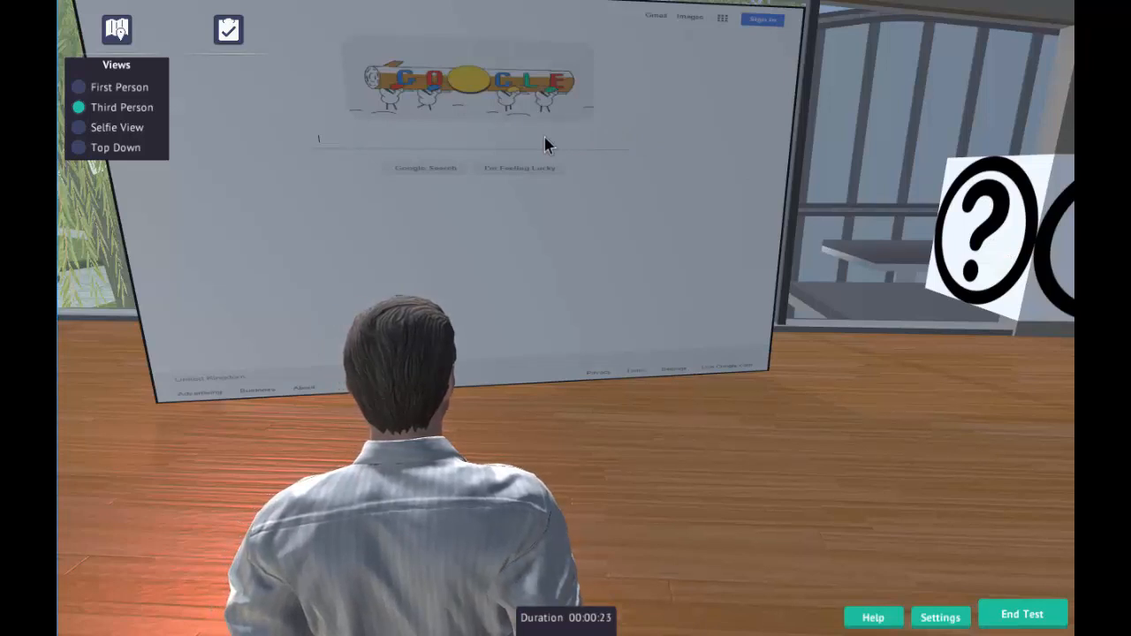
text(virtual realityv)
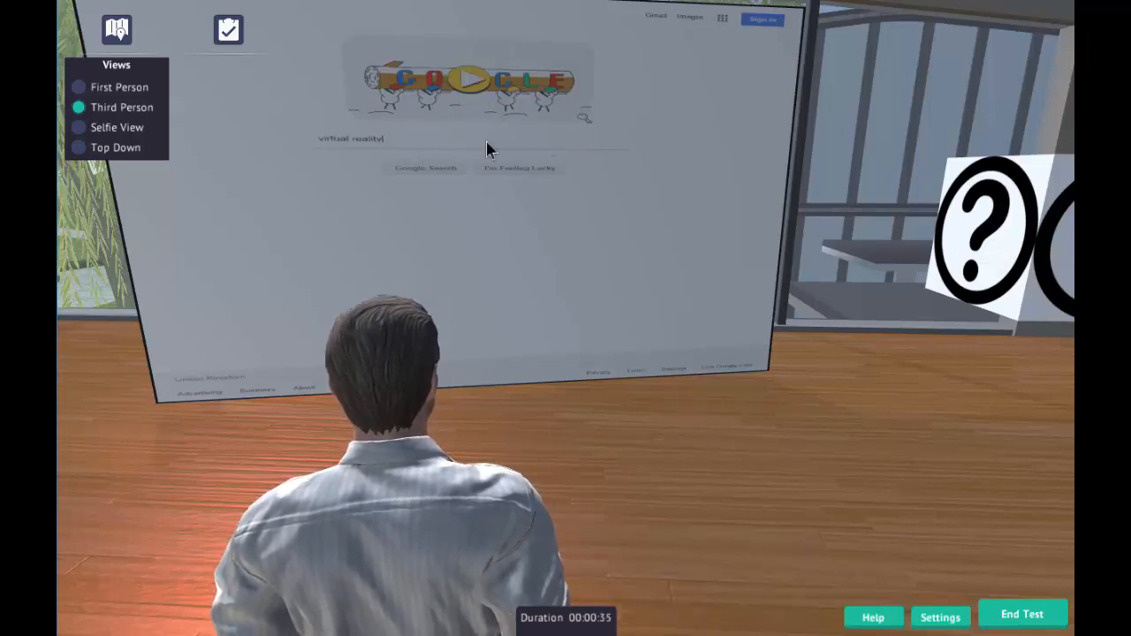
key(Return)
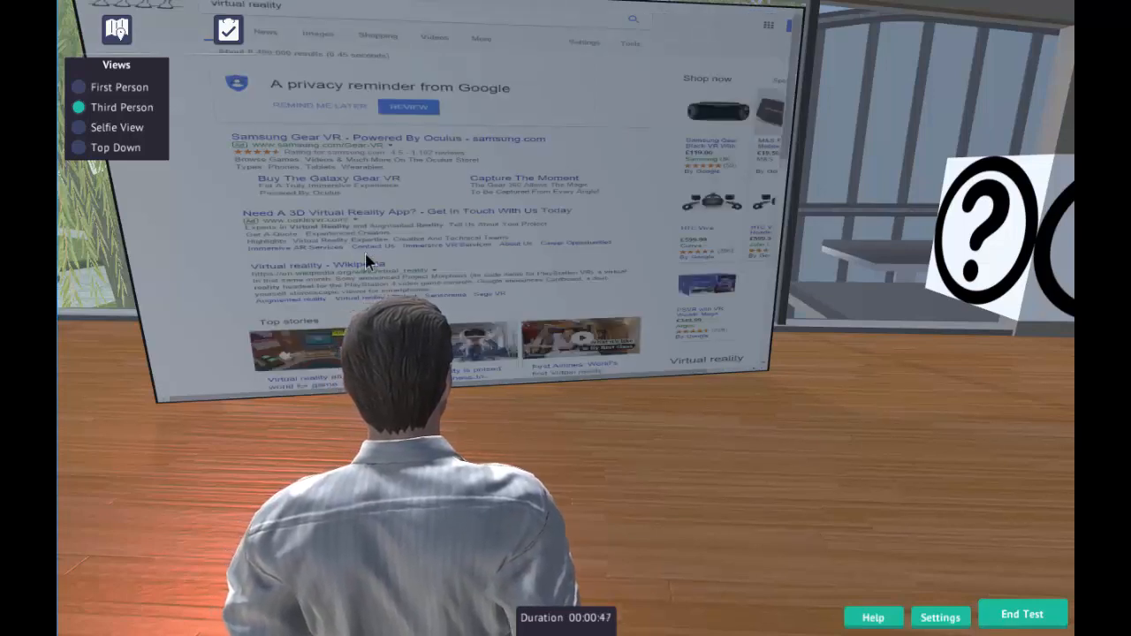
click(315, 265)
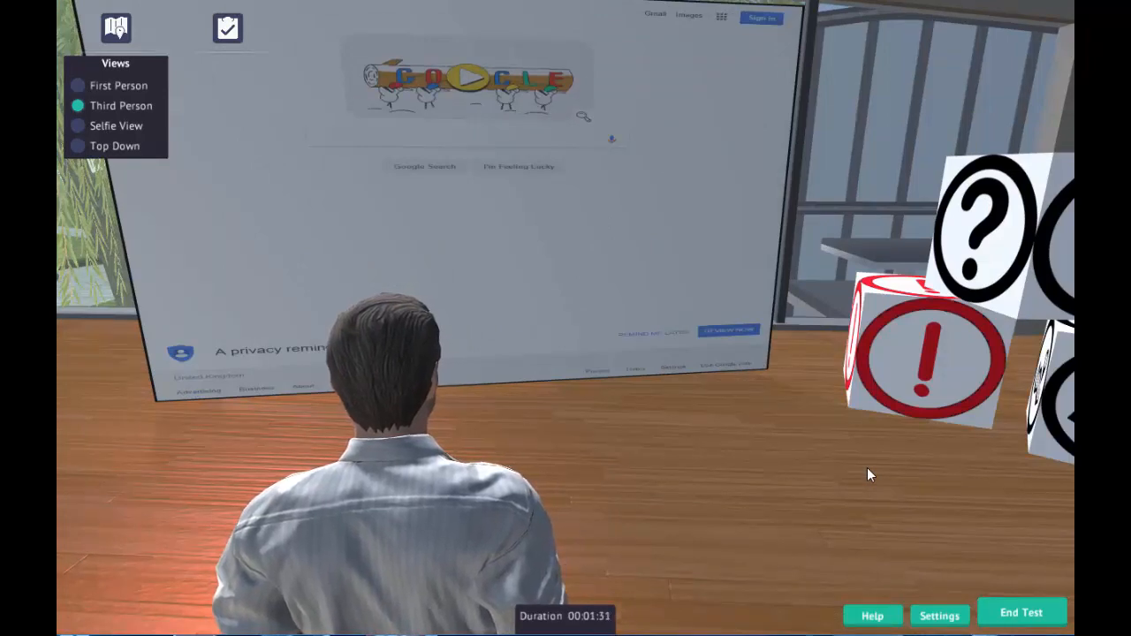
- Load the XMAS 2017 Cover spreadsheet onto the in-world screen from the map box, and move the Fieldscapes window down to uncover the desktop browser
key(Right)
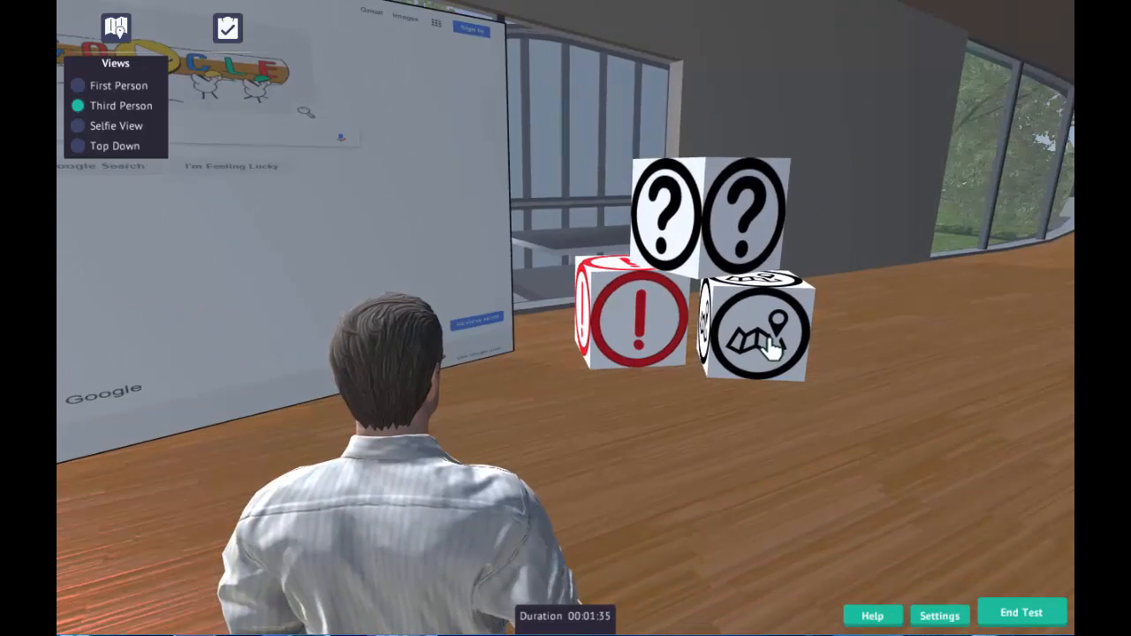
key(Left)
key(Left)
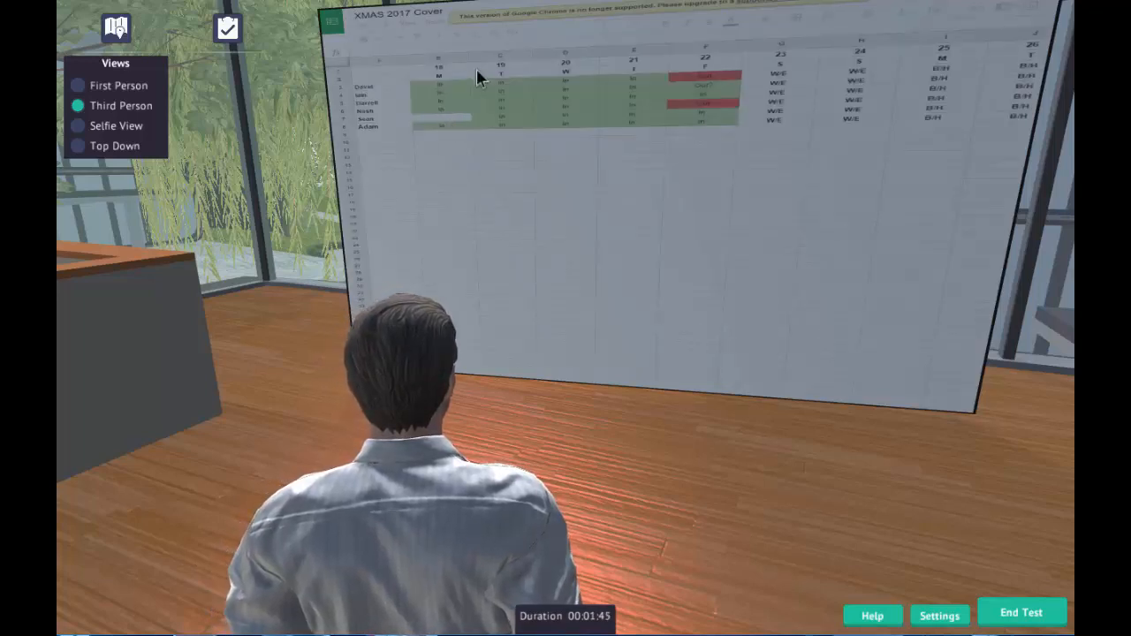
drag(515, 1, 516, 254)
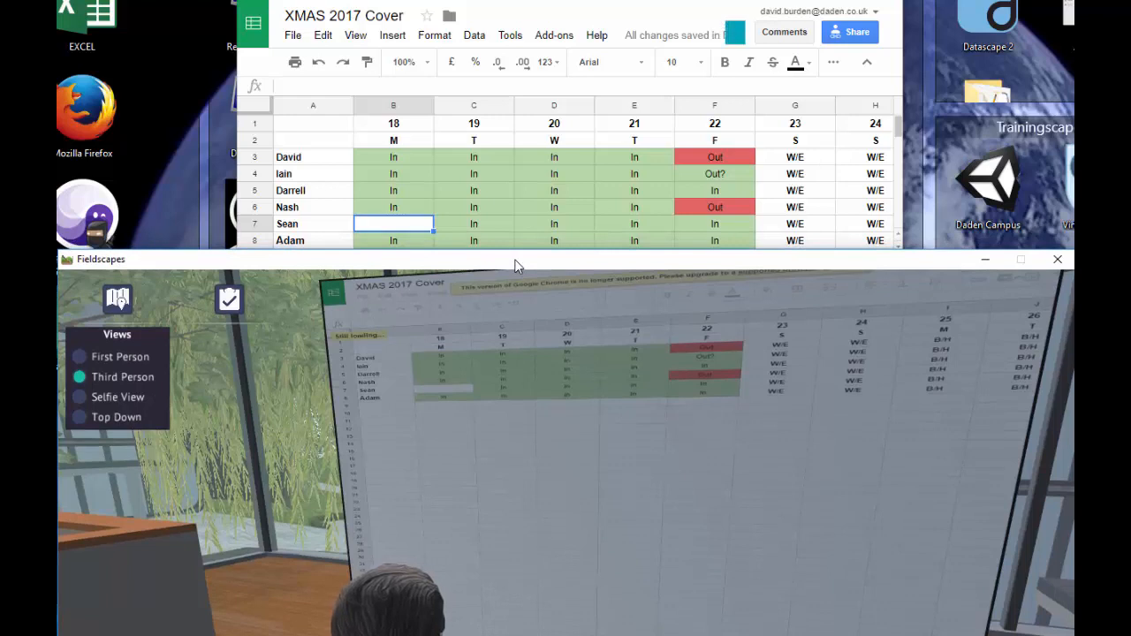
- Enter "hello" in cell B7 of the in-world spreadsheet, and replace it with "hi" in the desktop browser's copy
click(444, 386)
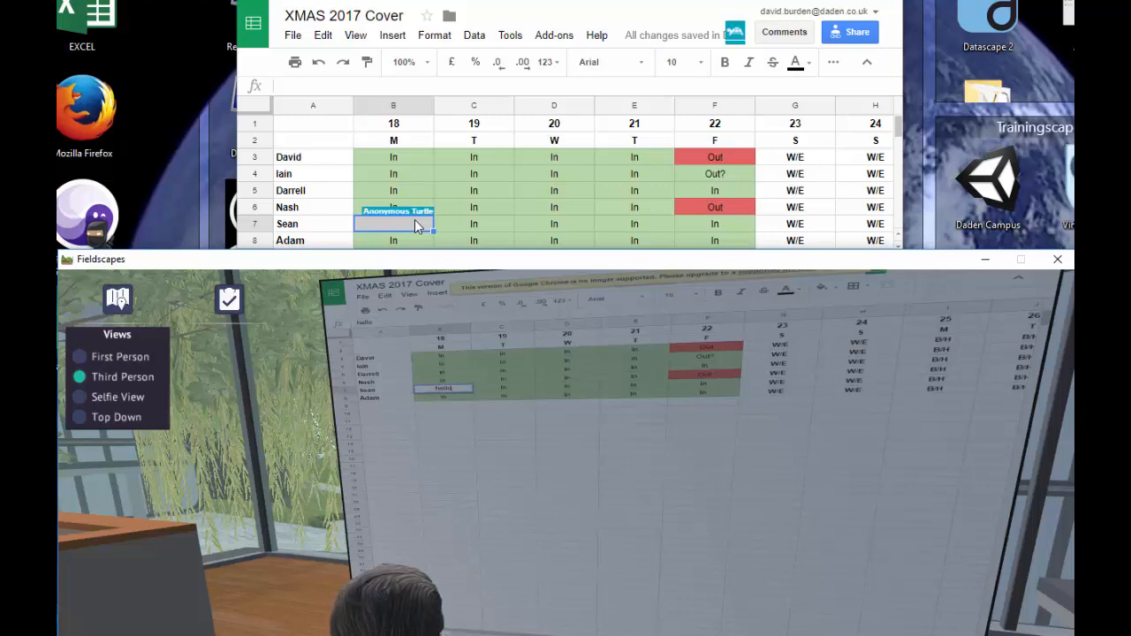
key(Return)
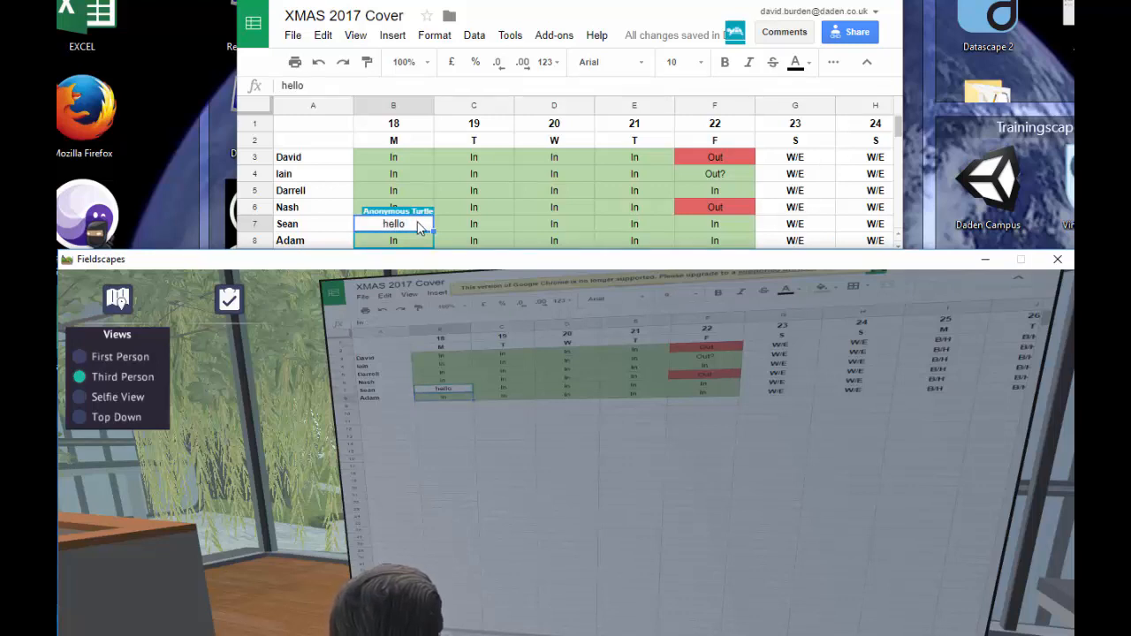
click(414, 225)
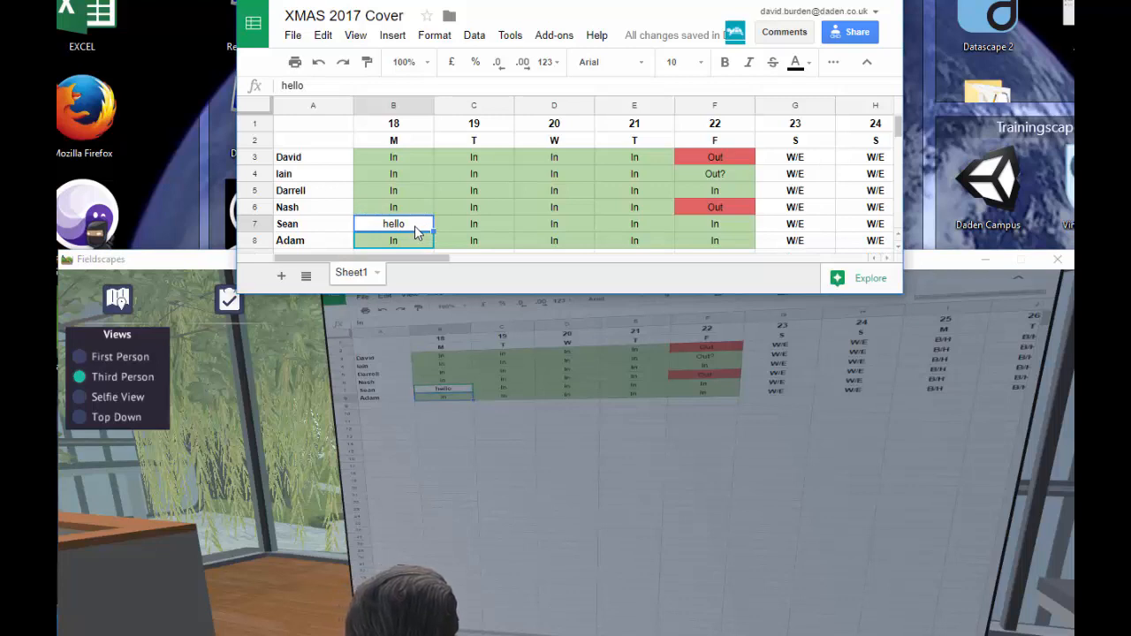
text(hi)
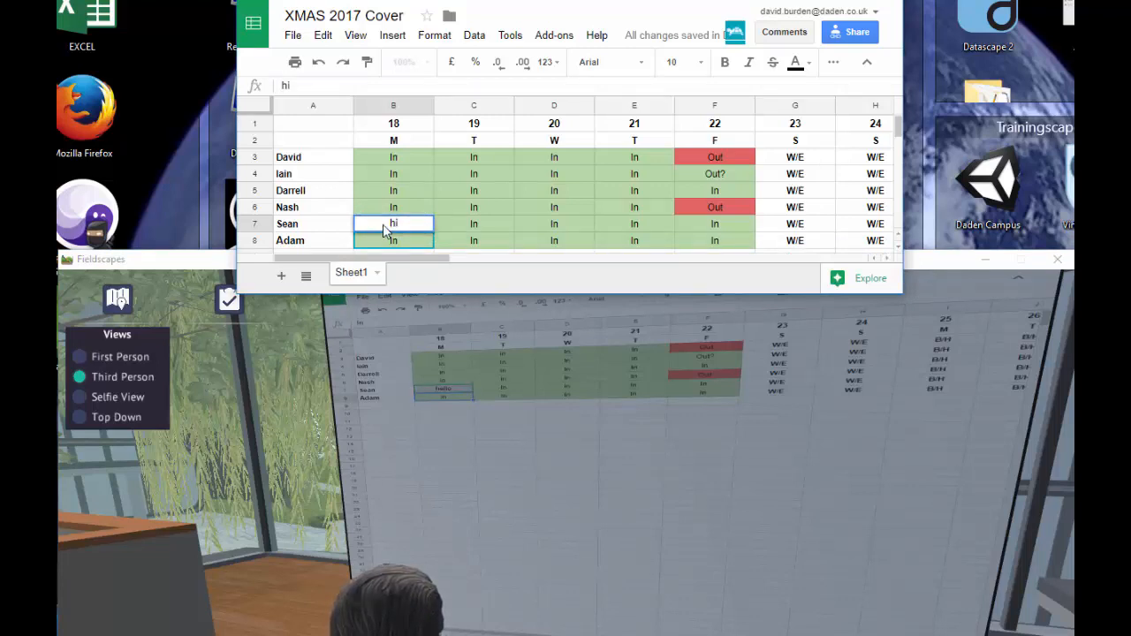
key(Return)
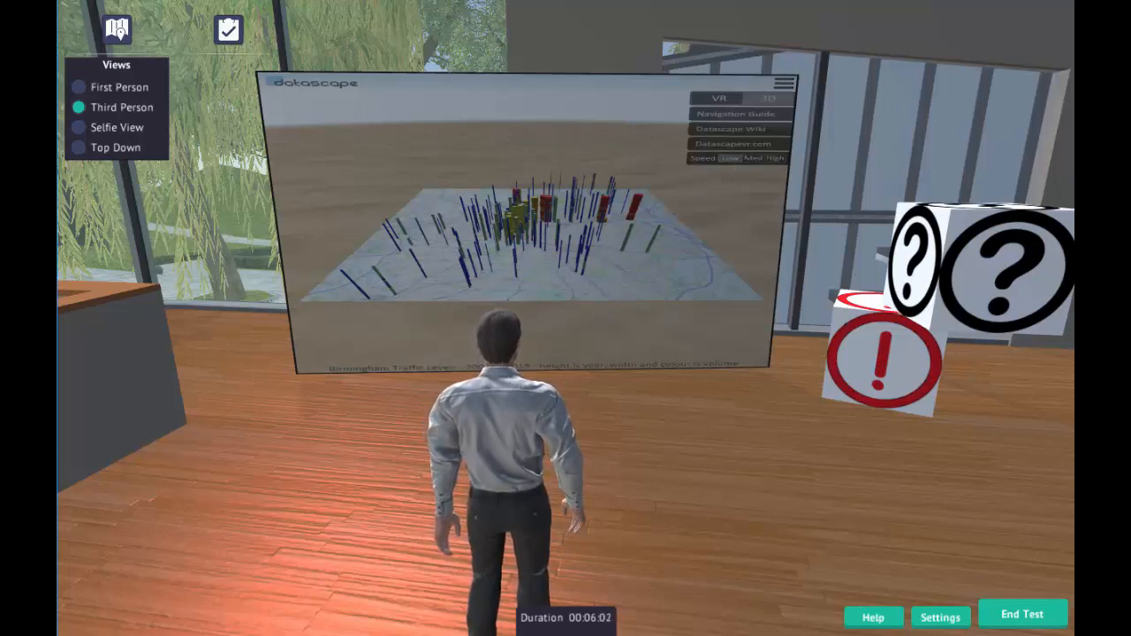
- Zoom in on the Datascape chart of Birmingham traffic levels on the in-world screen and examine the labels of individual data columns
scroll(530, 239, up, 3)
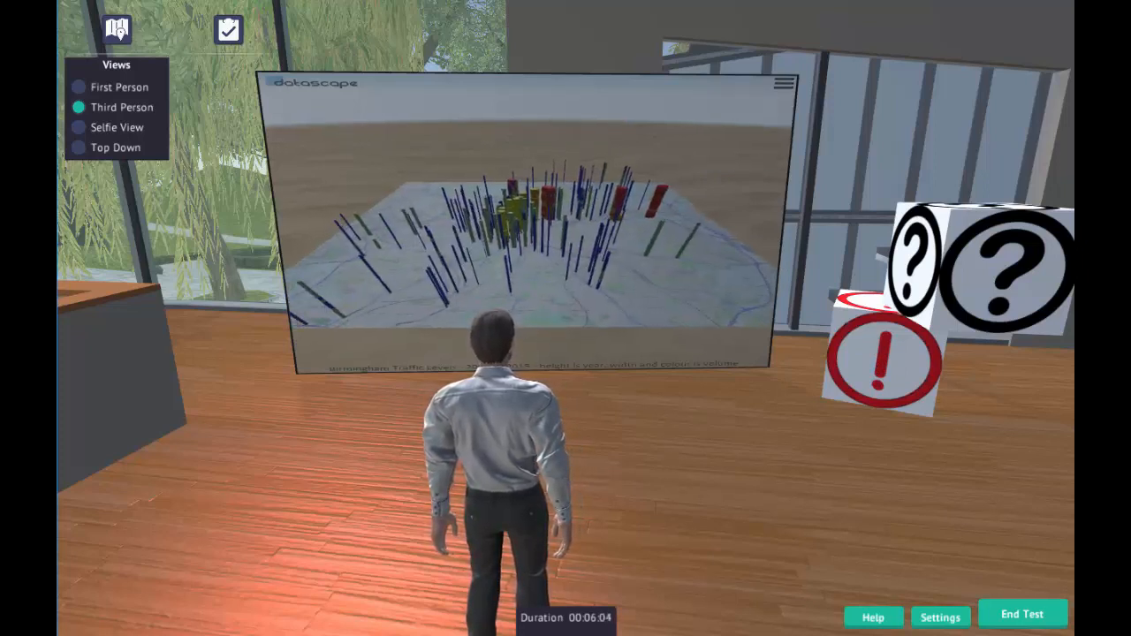
scroll(530, 238, up, 1)
scroll(530, 239, down, 1)
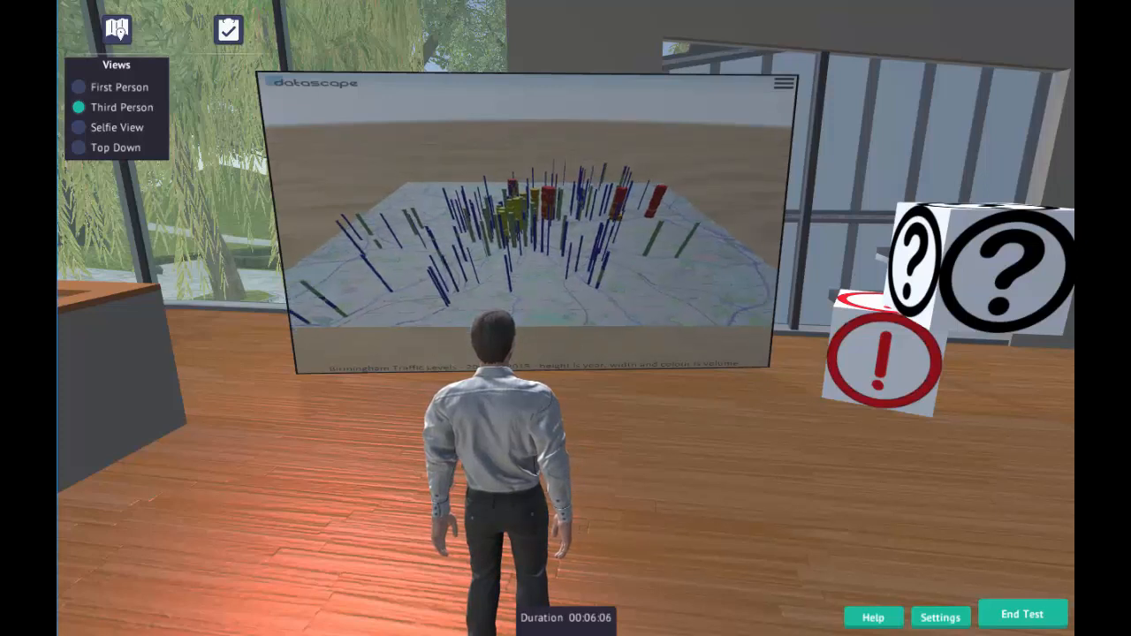
scroll(630, 251, up, 2)
mouse_move(630, 250)
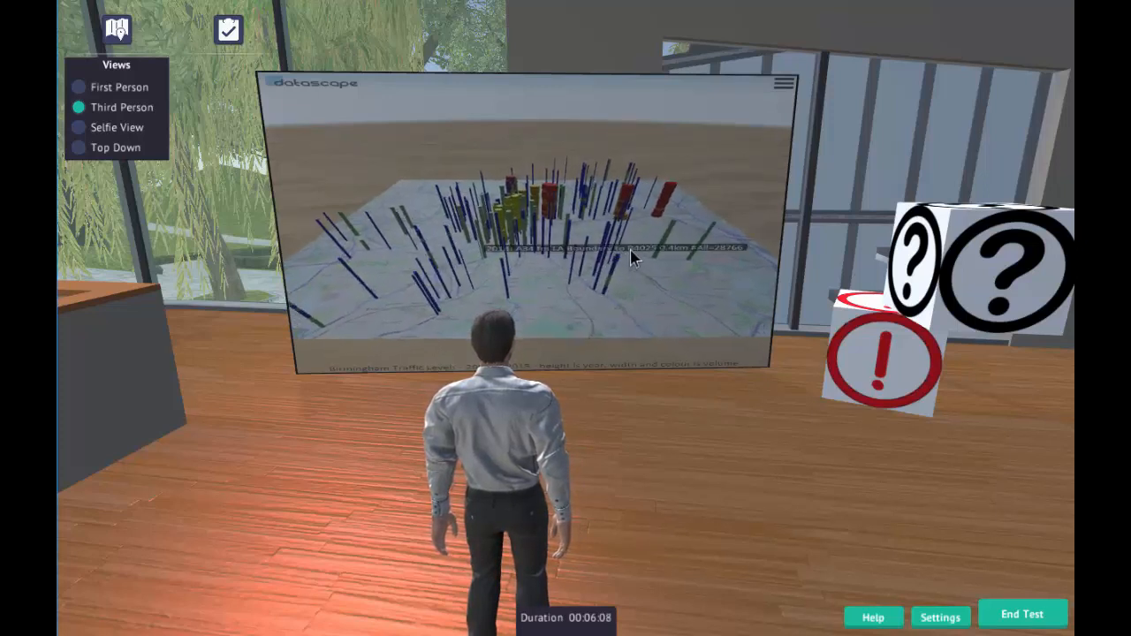
scroll(643, 251, up, 1)
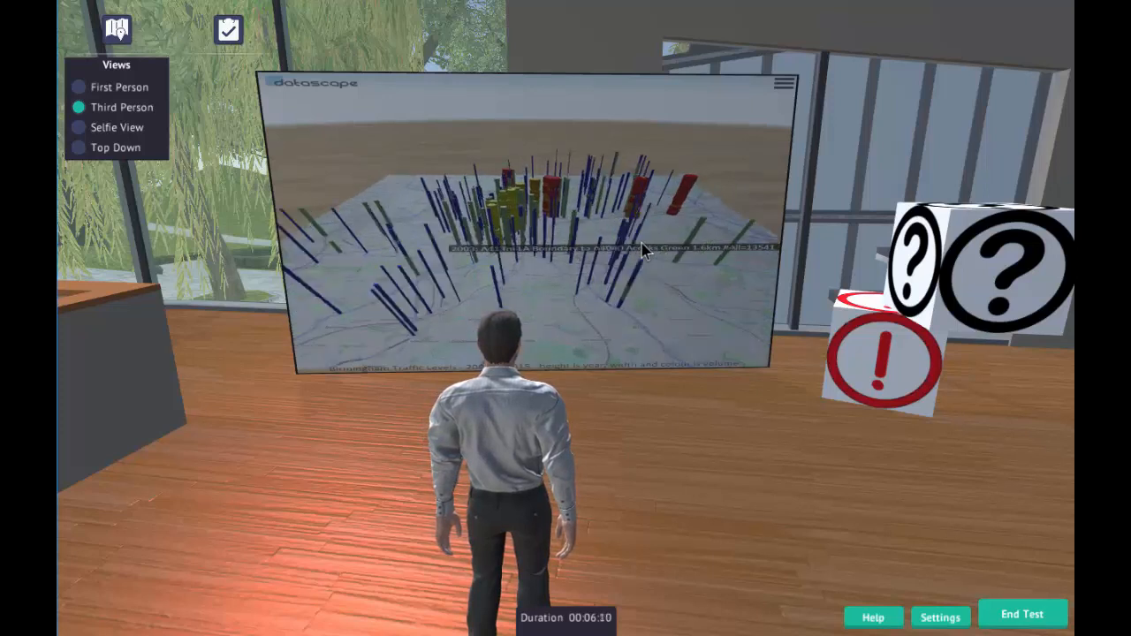
scroll(651, 247, up, 1)
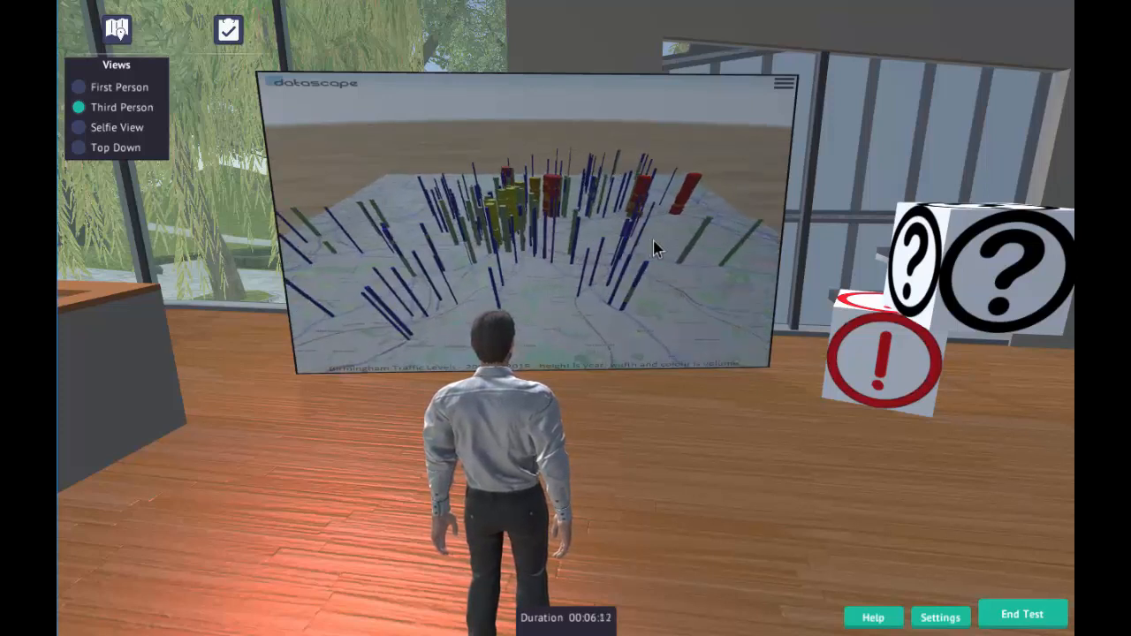
scroll(655, 239, up, 1)
scroll(678, 235, up, 1)
mouse_move(678, 235)
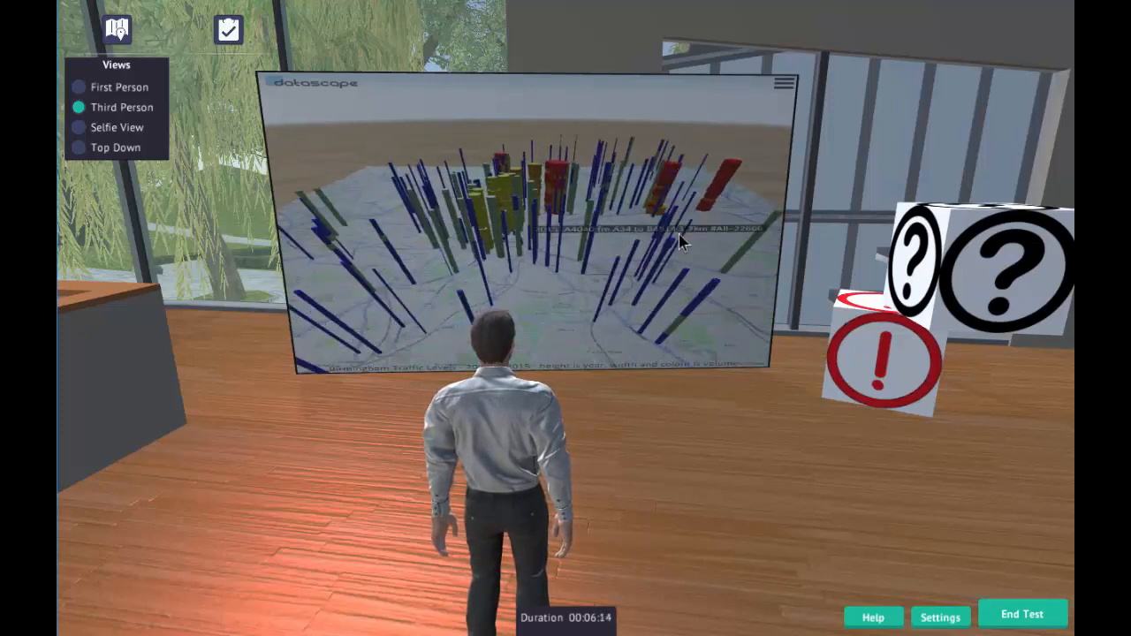
scroll(679, 235, up, 1)
scroll(679, 235, up, 1)
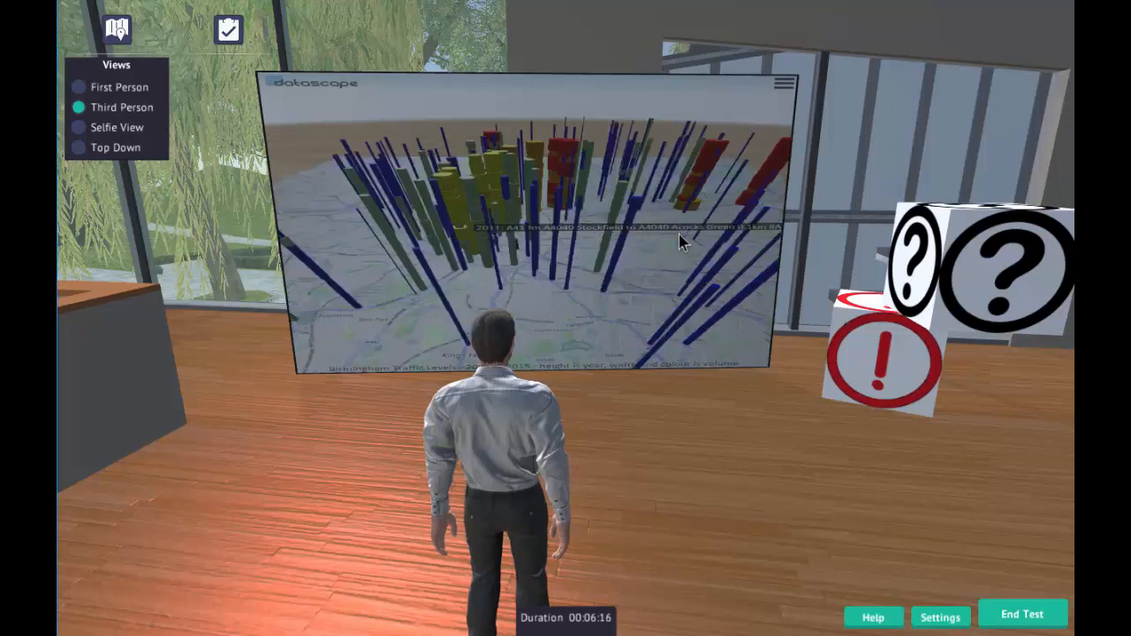
- Fly through the Birmingham traffic chart on the in-world screen, examining its columns from overhead, ground level and close among them
scroll(679, 235, up, 1)
scroll(678, 235, up, 1)
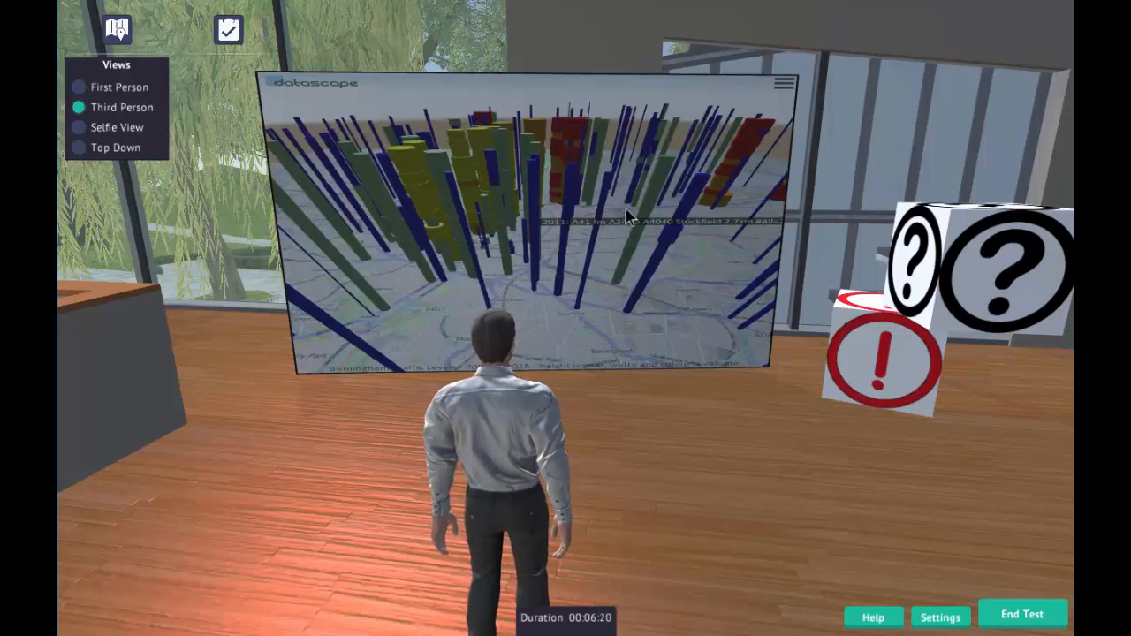
scroll(614, 208, up, 2)
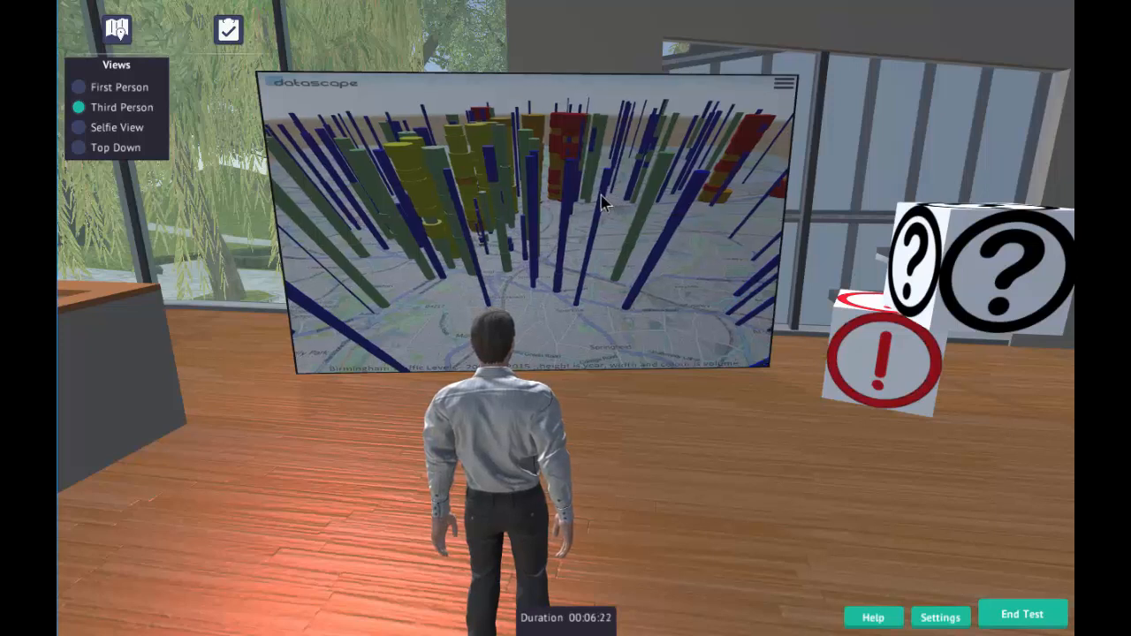
scroll(615, 217, up, 3)
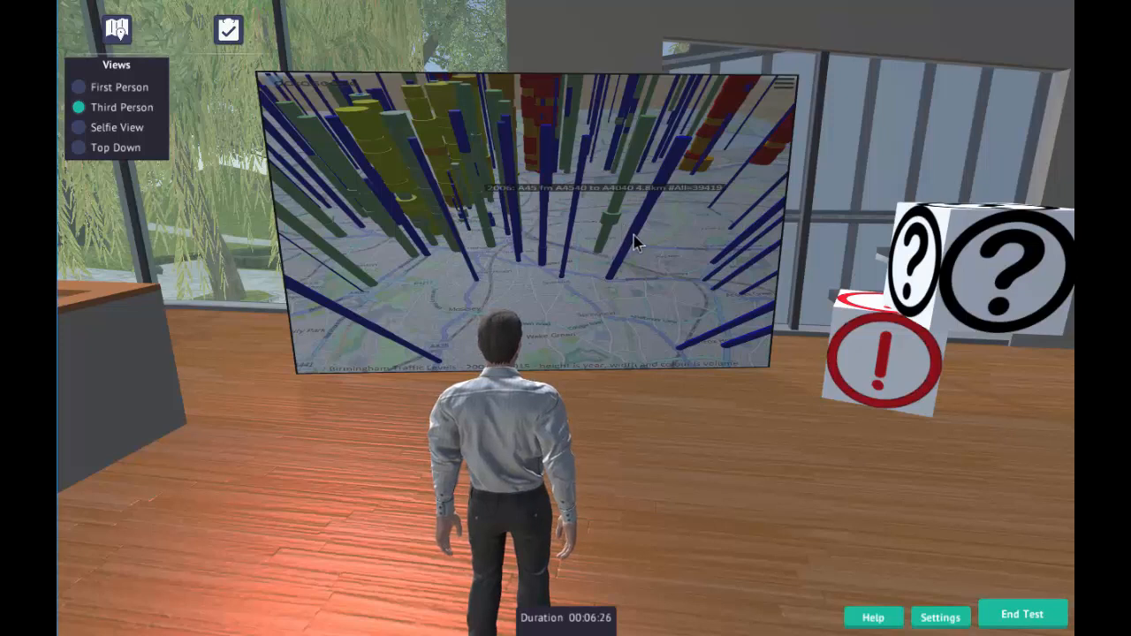
scroll(638, 243, down, 1)
mouse_move(639, 241)
mouse_down()
mouse_move(660, 245)
mouse_move(636, 241)
mouse_up()
scroll(636, 241, up, 3)
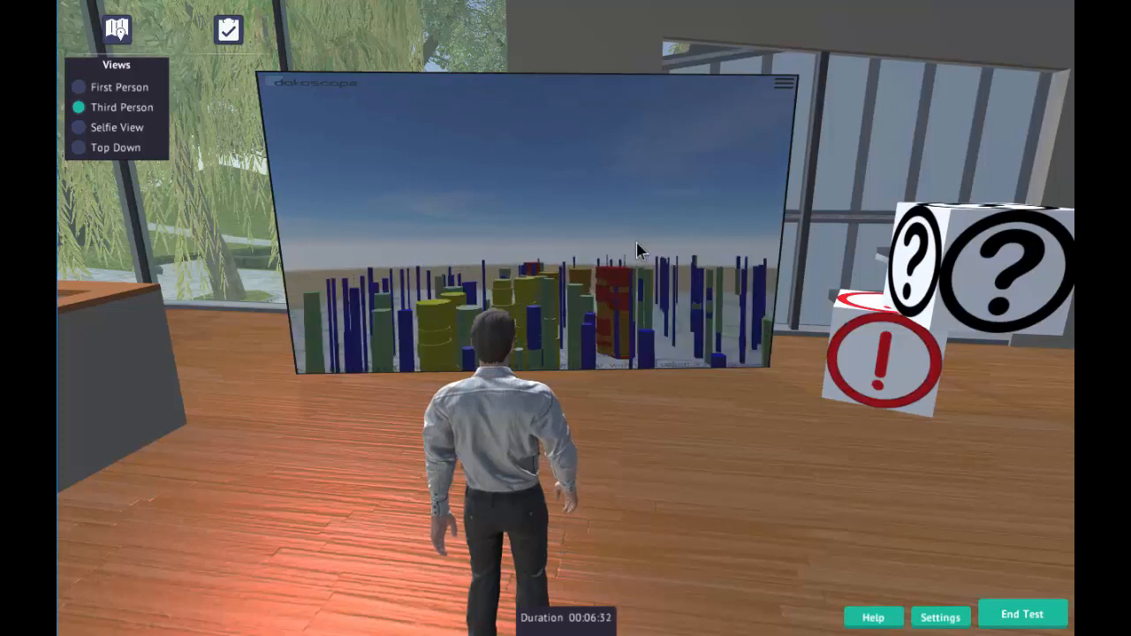
scroll(636, 240, up, 4)
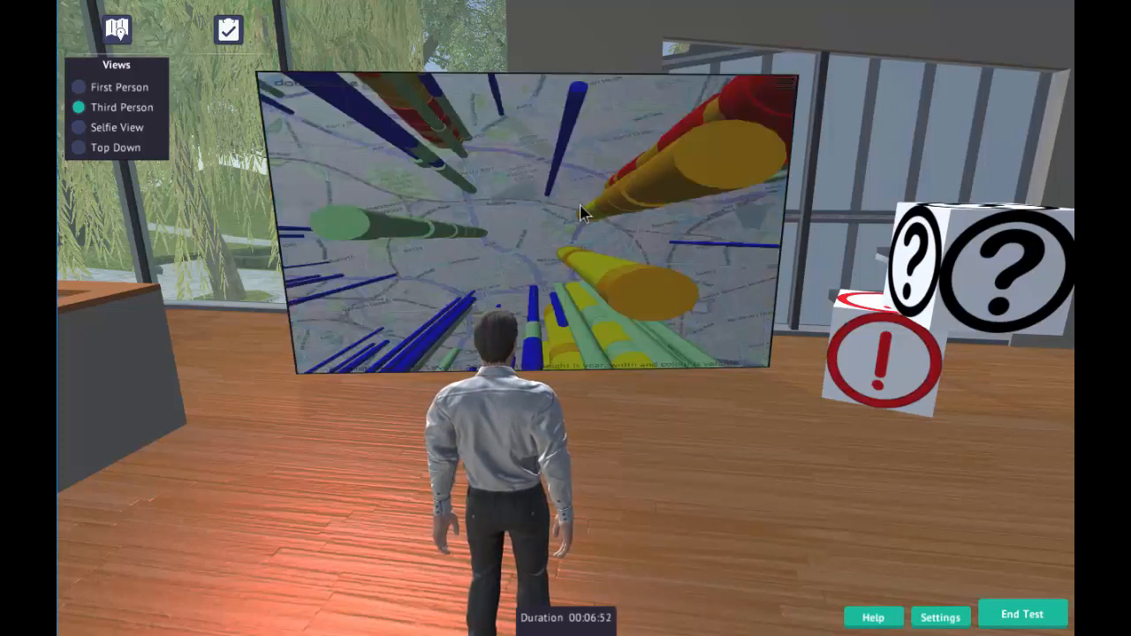
drag(580, 209, 581, 239)
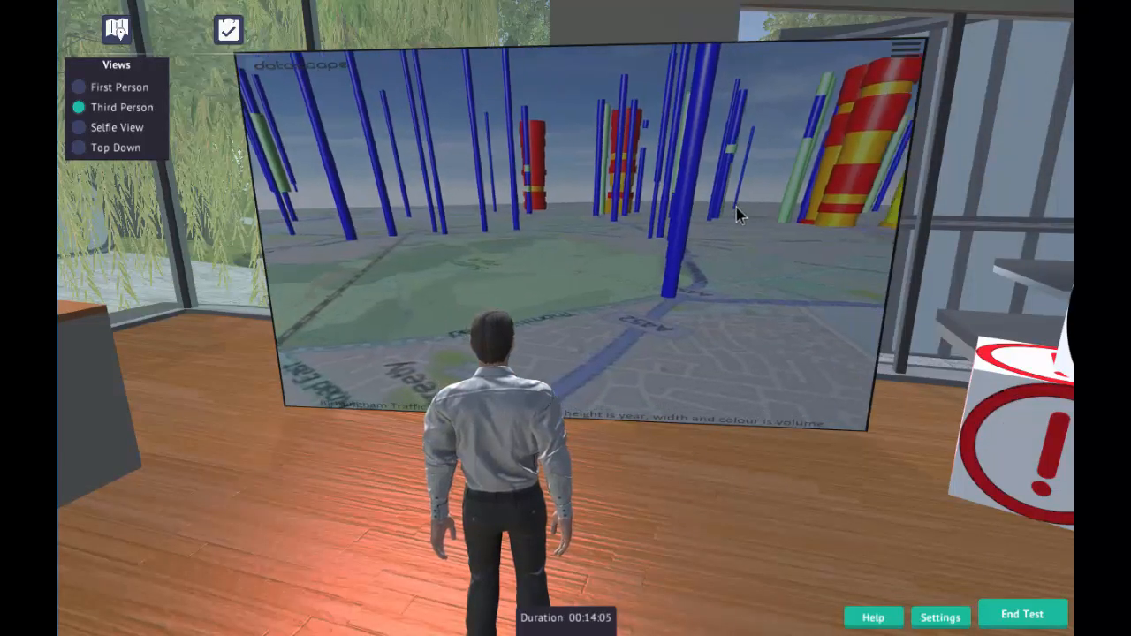
drag(720, 212, 585, 221)
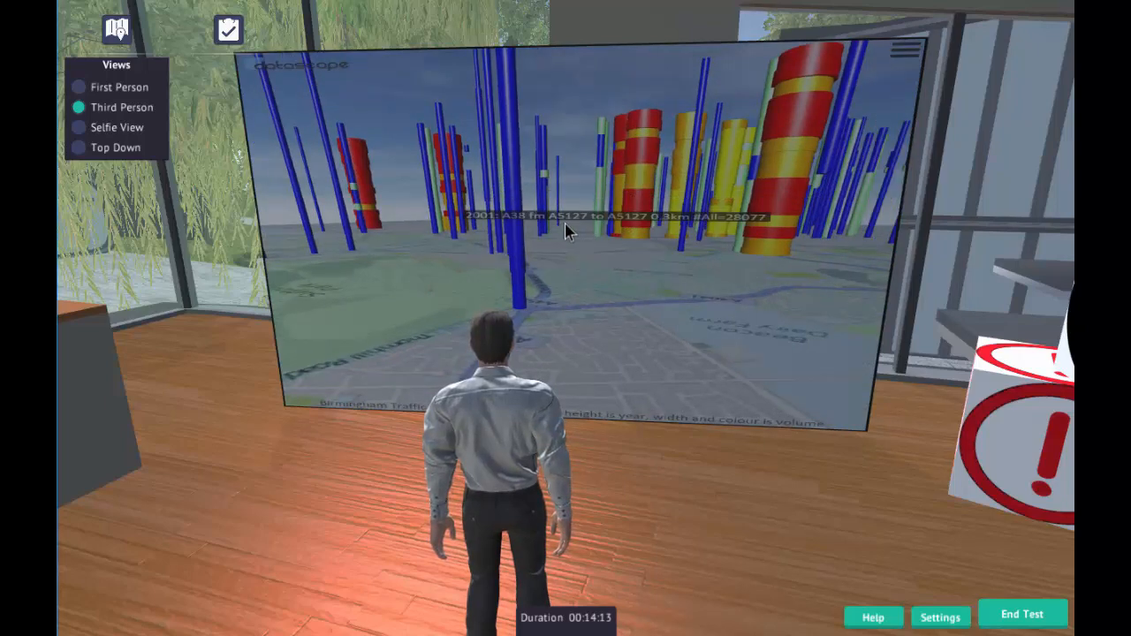
scroll(566, 230, up, 5)
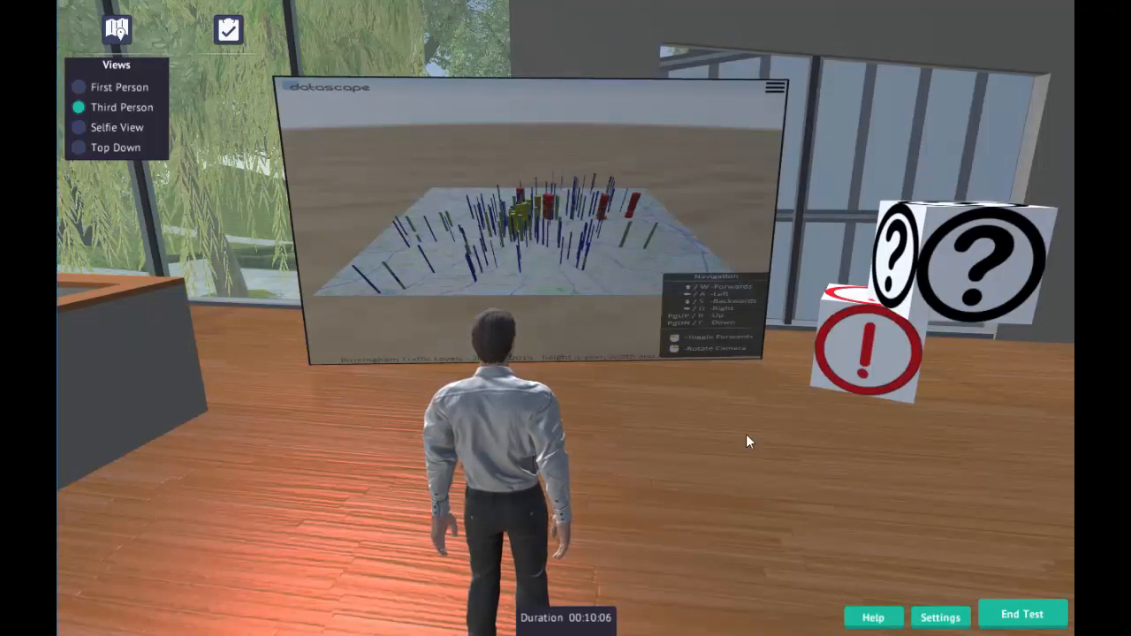
- Walk the avatar forward and sideways to stand closer to the flat screen showing the Datascape chart
key(w)
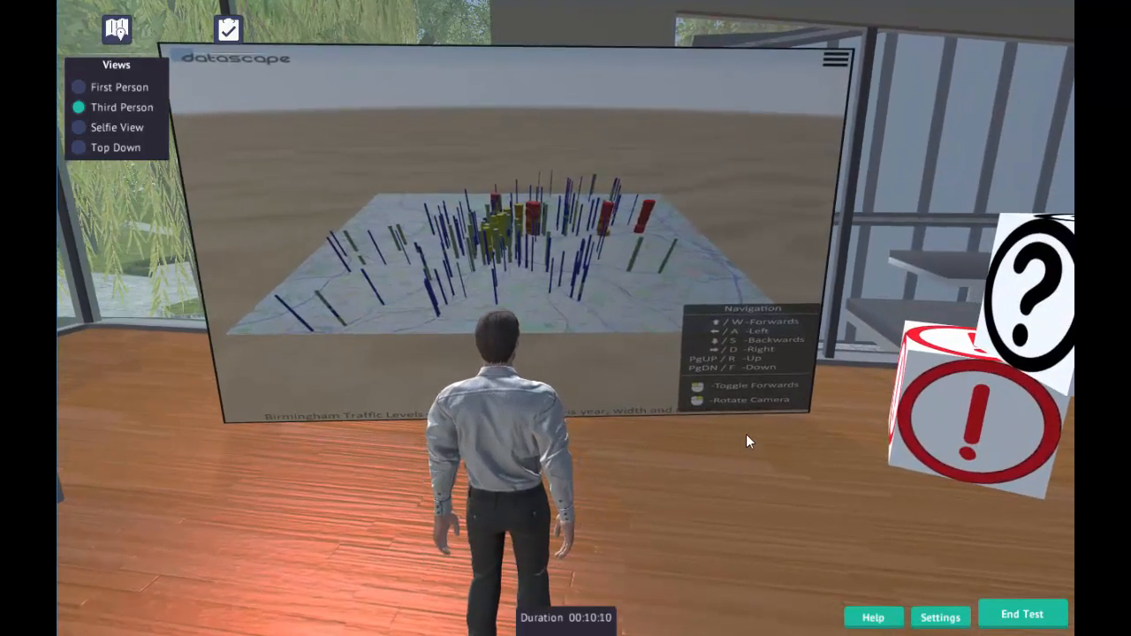
key(w)
key(a)
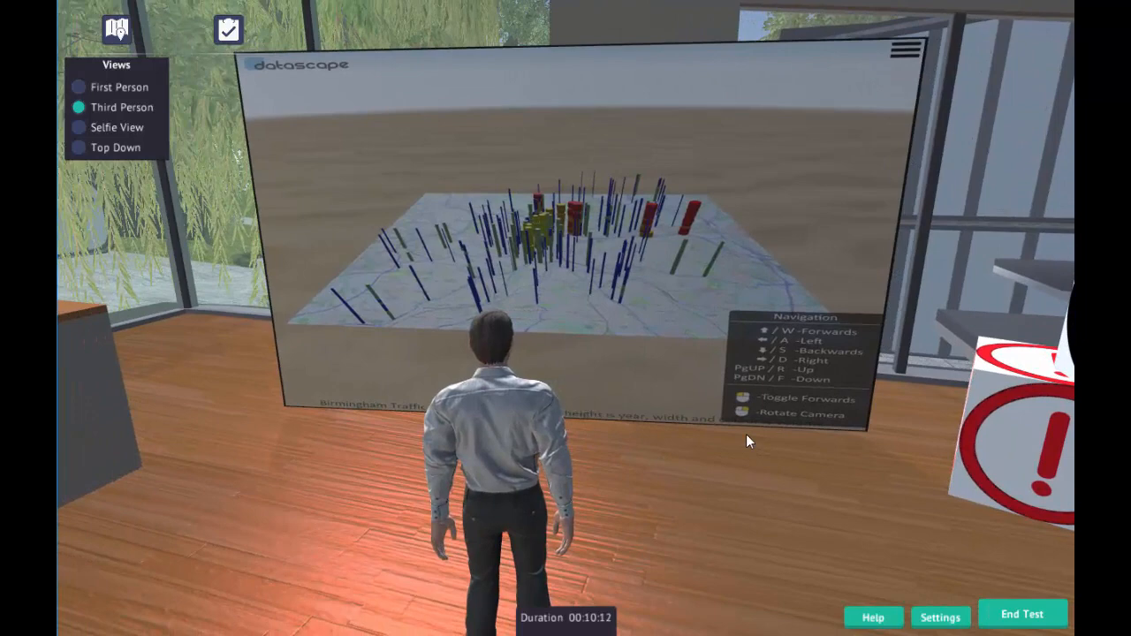